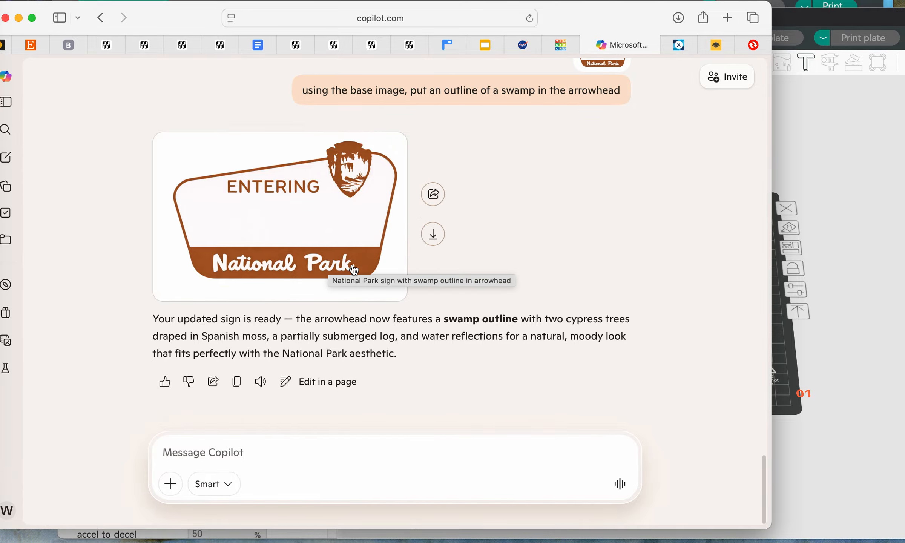
# Step: Download the generated swamp sign image from Copilot, then add a text layer reading "Dagobah" to the sign in Pixlr
pyautogui.click(433, 237)
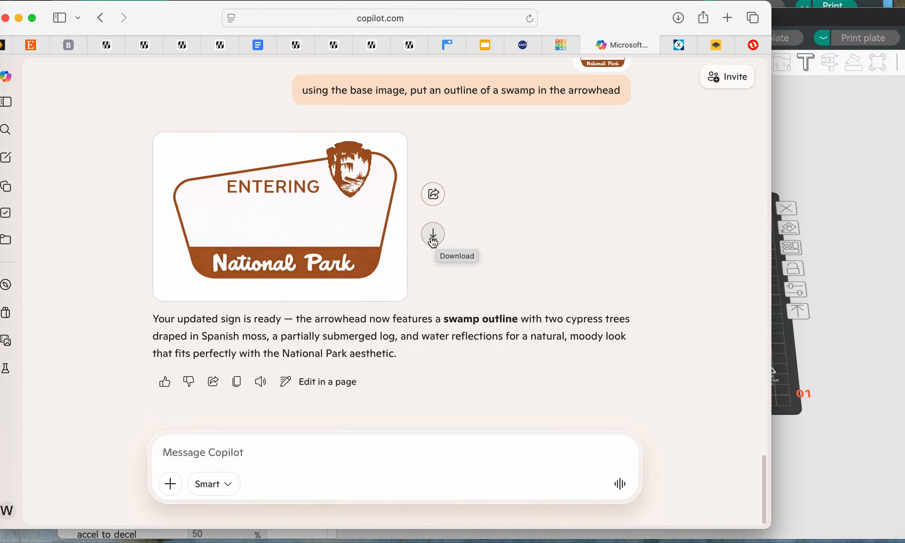
pyautogui.click(678, 46)
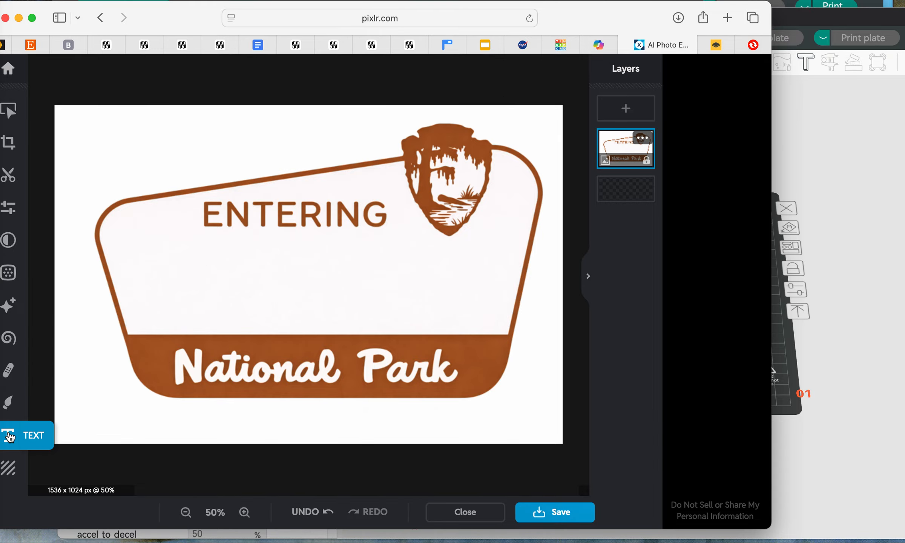
pyautogui.click(9, 436)
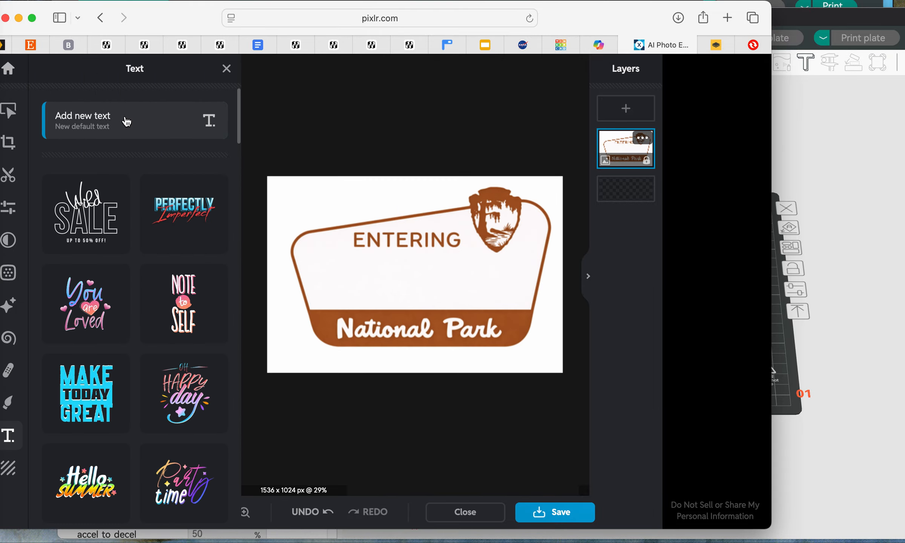
pyautogui.click(126, 119)
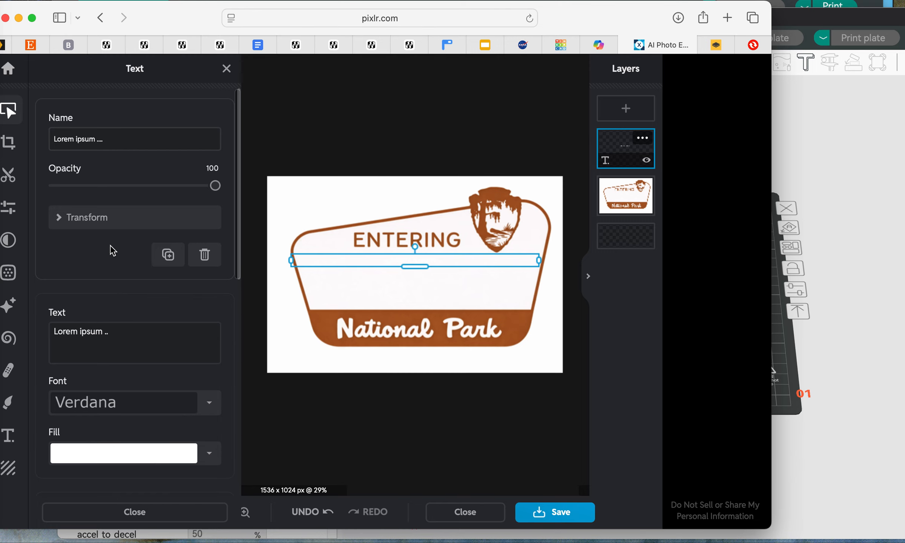
pyautogui.click(106, 334)
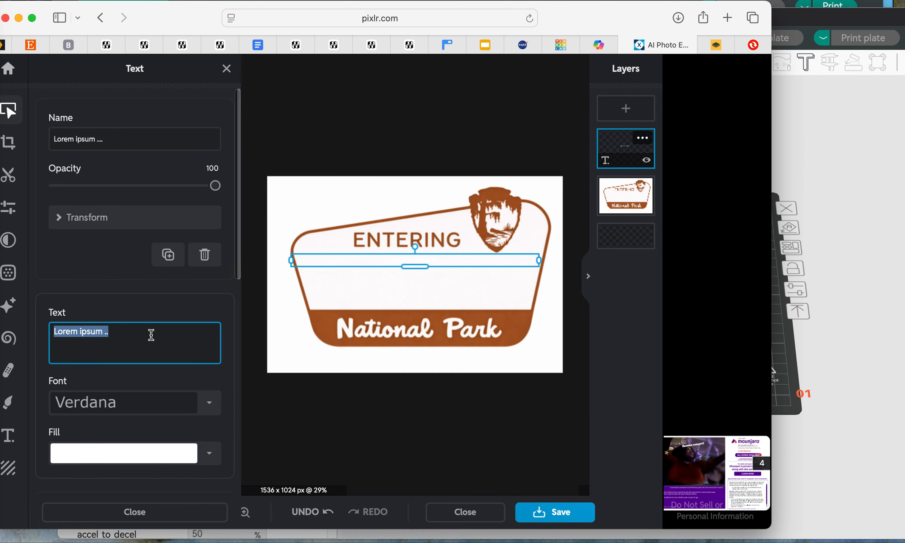
pyautogui.write('Dagobah')
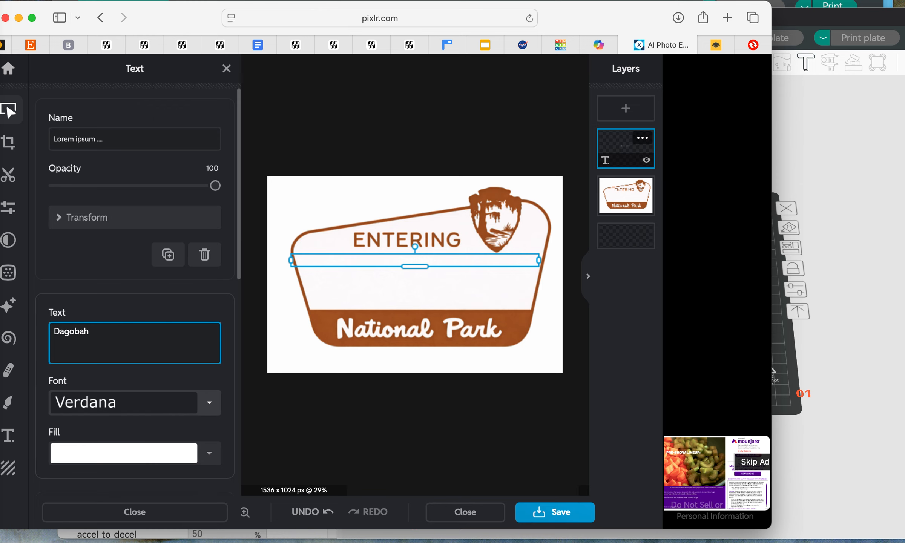
# Step: Set the font of the Dagobah text layer to Amoreiza
pyautogui.click(125, 402)
pyautogui.scroll(-5, 136, 400)
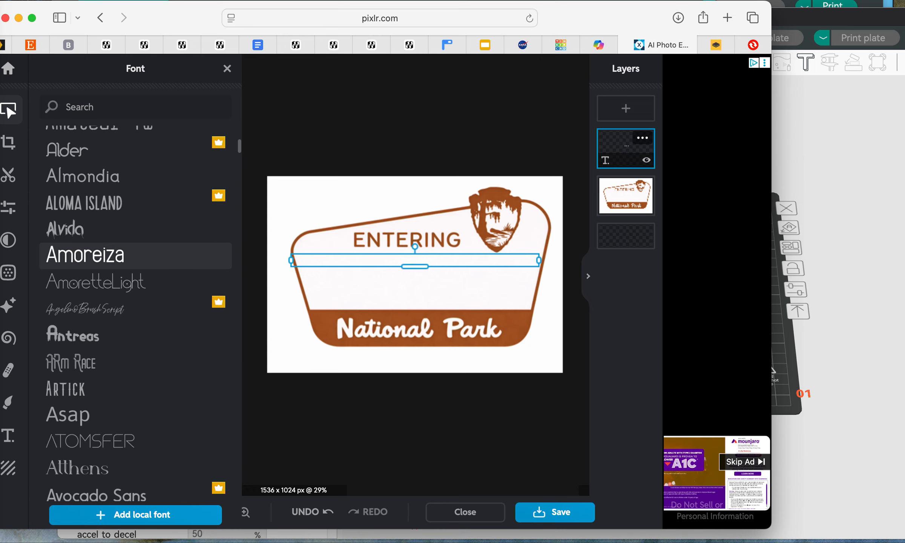
pyautogui.click(100, 258)
pyautogui.click(101, 259)
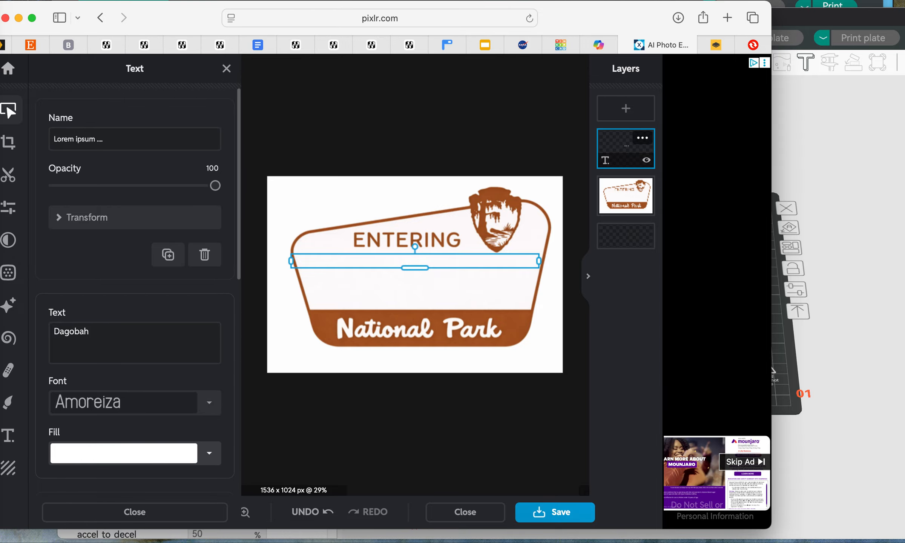
# Step: Fill the Dagobah text with brown #A75823 sampled from the sign's artwork
pyautogui.click(209, 453)
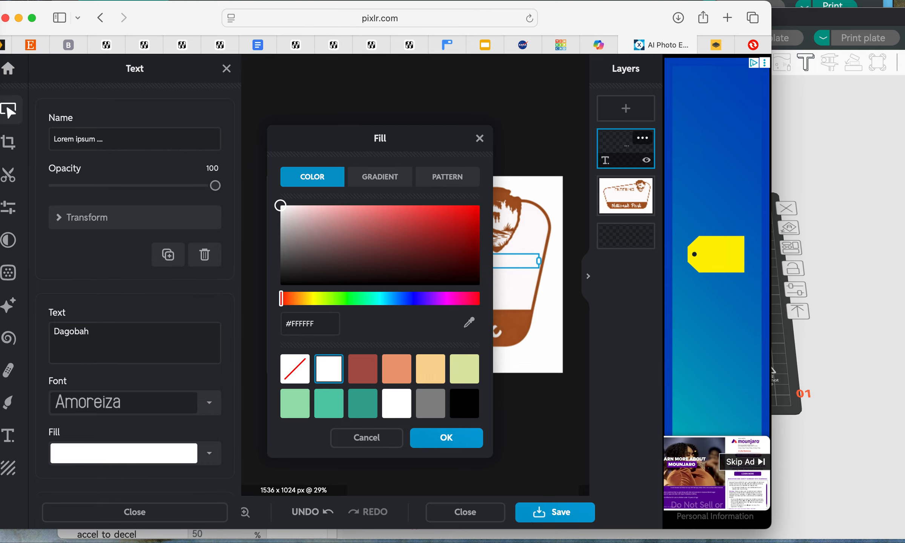
pyautogui.click(468, 322)
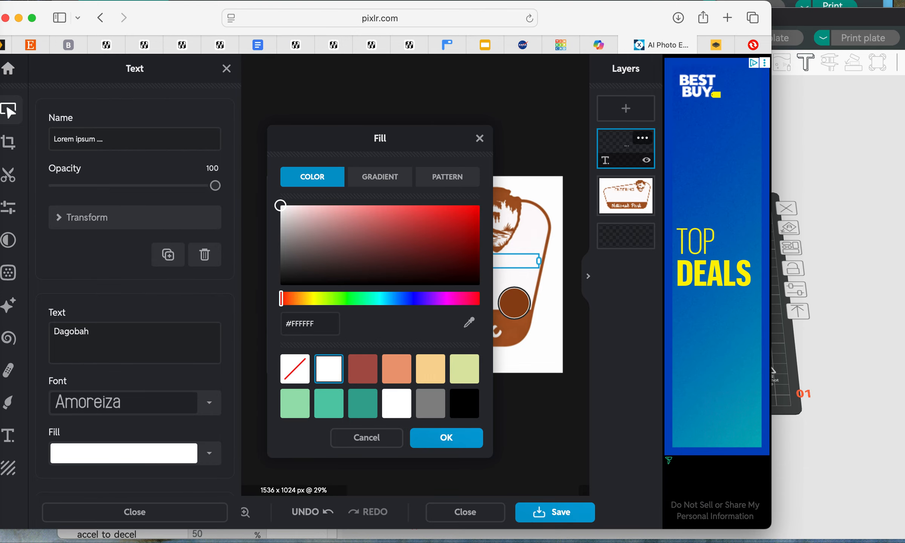
pyautogui.click(534, 301)
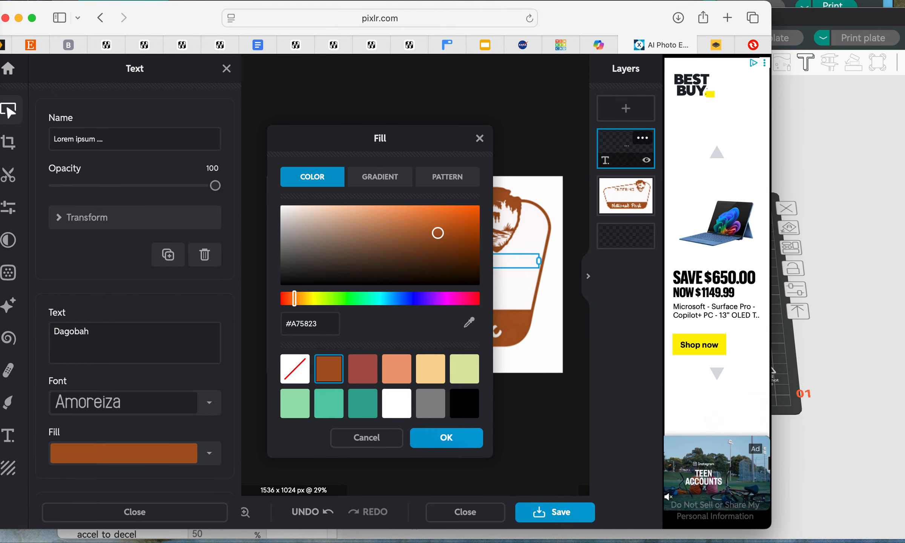
pyautogui.click(446, 437)
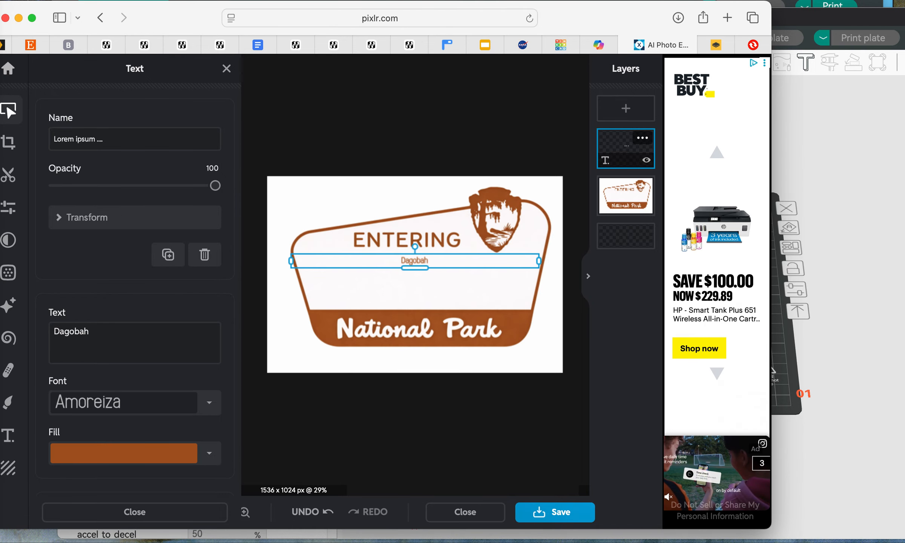
# Step: Set the size of the Dagobah text to 180 so it fills the sign's blank middle
pyautogui.scroll(-3, 134, 302)
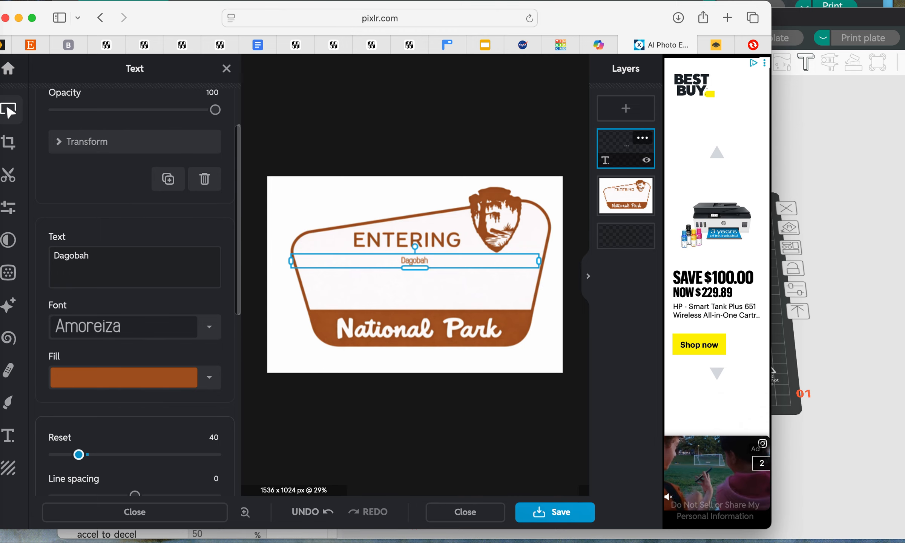
pyautogui.press('super+a')
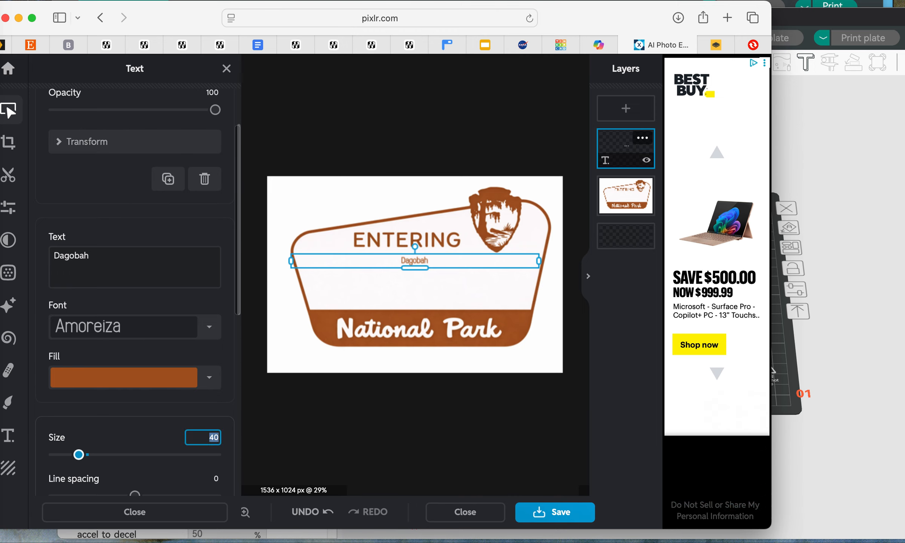
pyautogui.write('180')
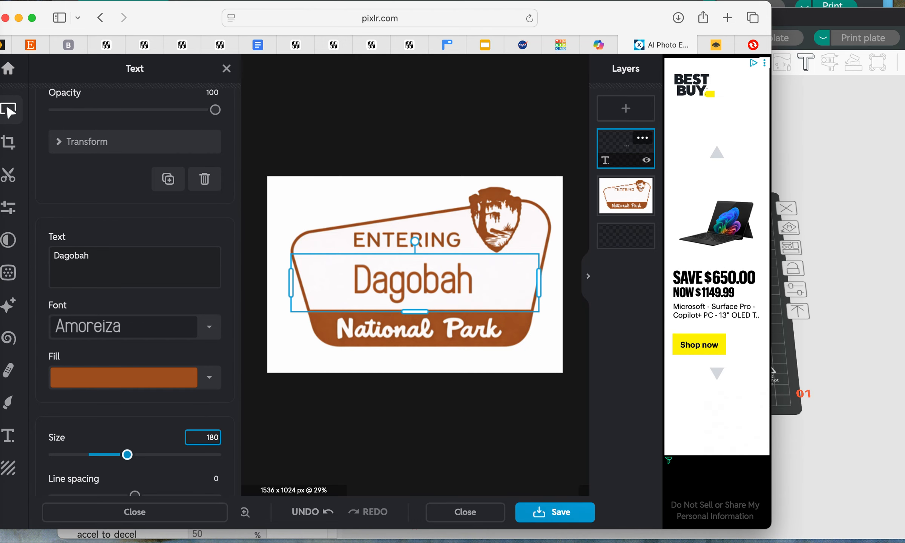
# Step: Try the bold style on the Dagobah text and preview the export options for the sign image
pyautogui.scroll(-4, 60, 367)
pyautogui.scroll(-8, 113, 377)
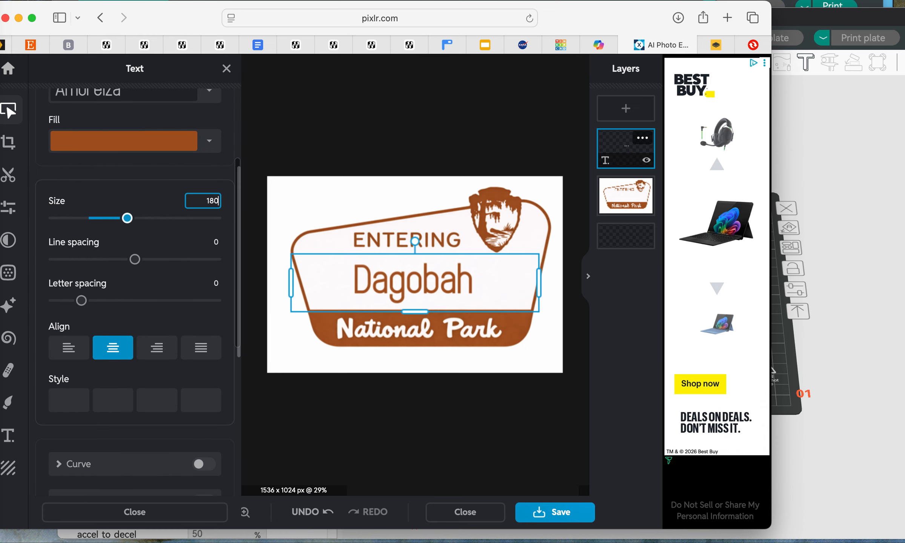
pyautogui.click(157, 399)
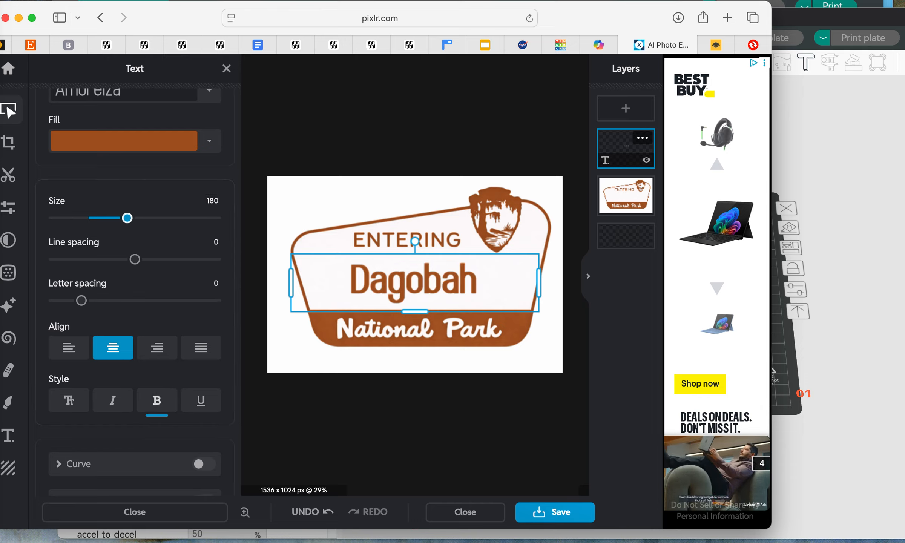
pyautogui.click(157, 400)
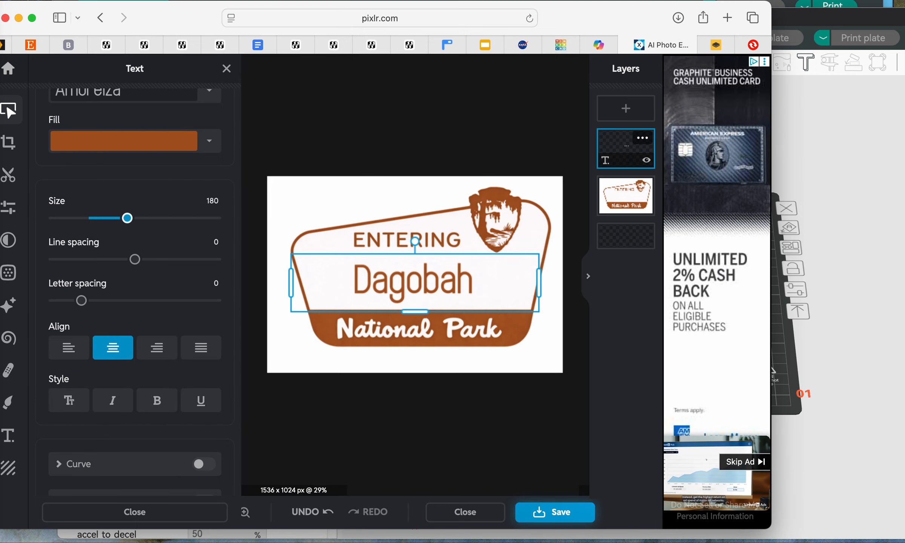
pyautogui.click(554, 511)
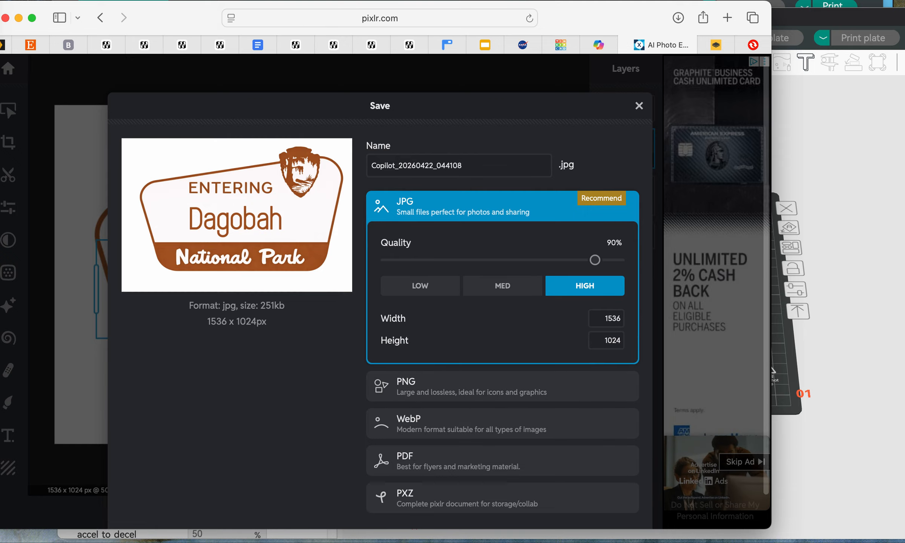
pyautogui.click(638, 105)
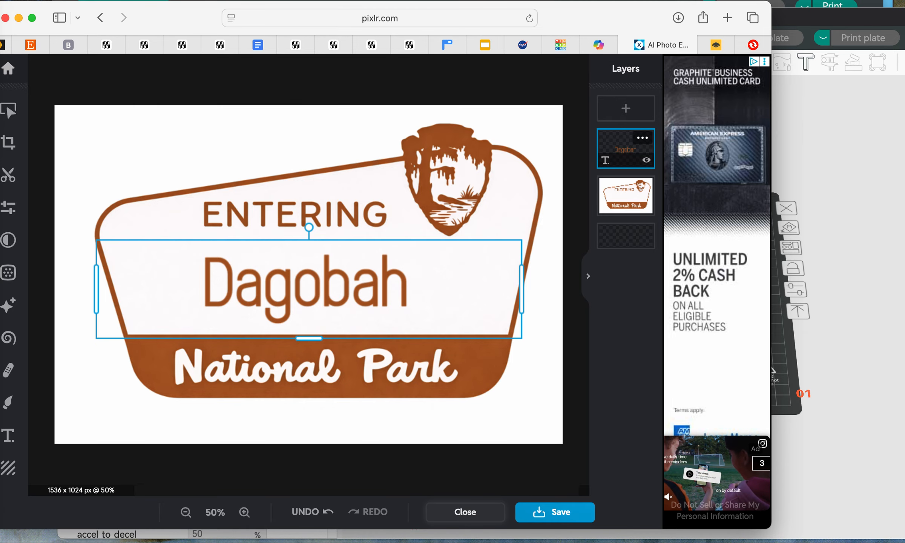
# Step: Switch to remove.bg and upload Copilot_20260422_044108-2.png from Downloads to remove its background
pyautogui.click(715, 45)
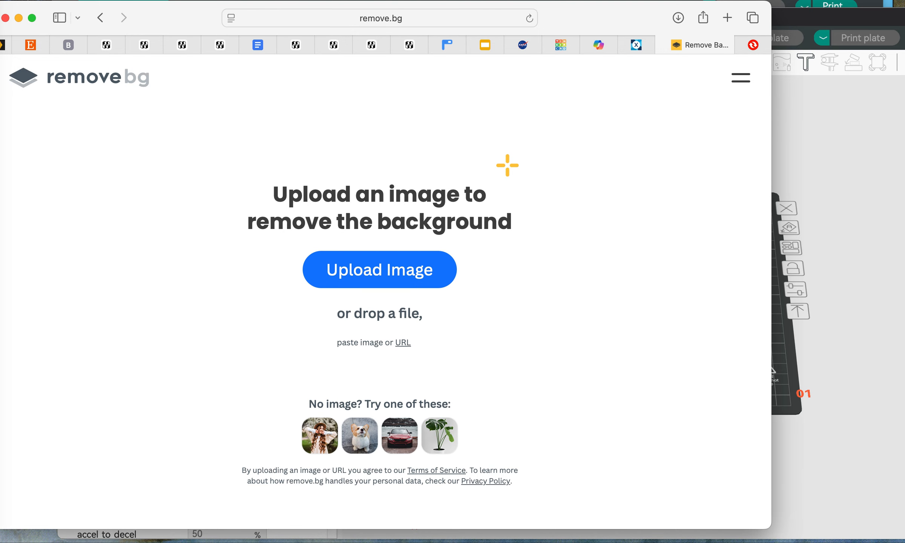
pyautogui.click(379, 269)
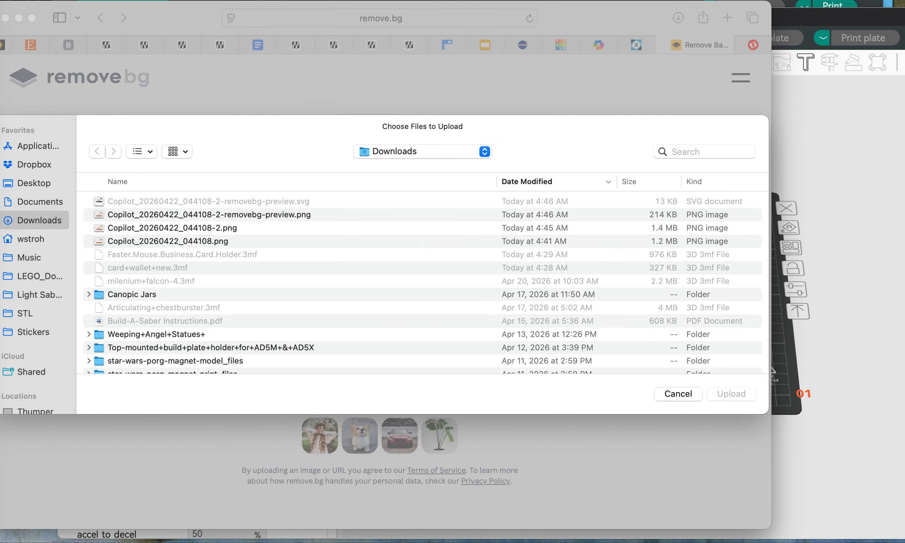
pyautogui.click(173, 228)
pyautogui.press('Return')
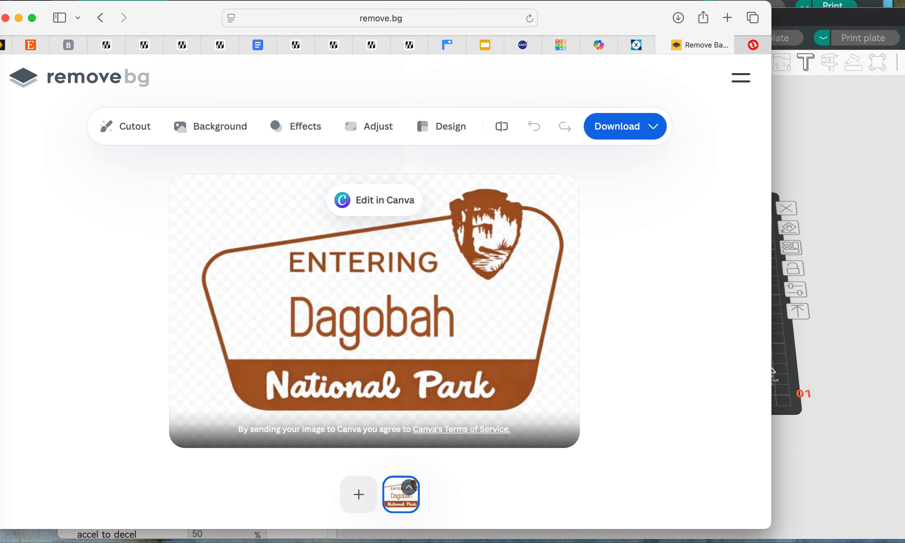
# Step: Switch to Convertio and upload Copilot_20260422_044108-2-removebg-preview.png from Downloads
pyautogui.click(753, 45)
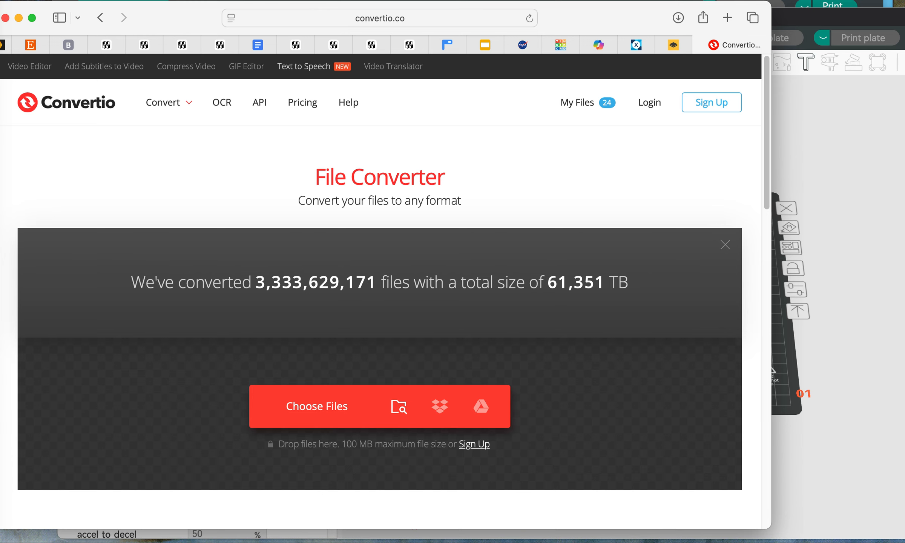
pyautogui.click(316, 407)
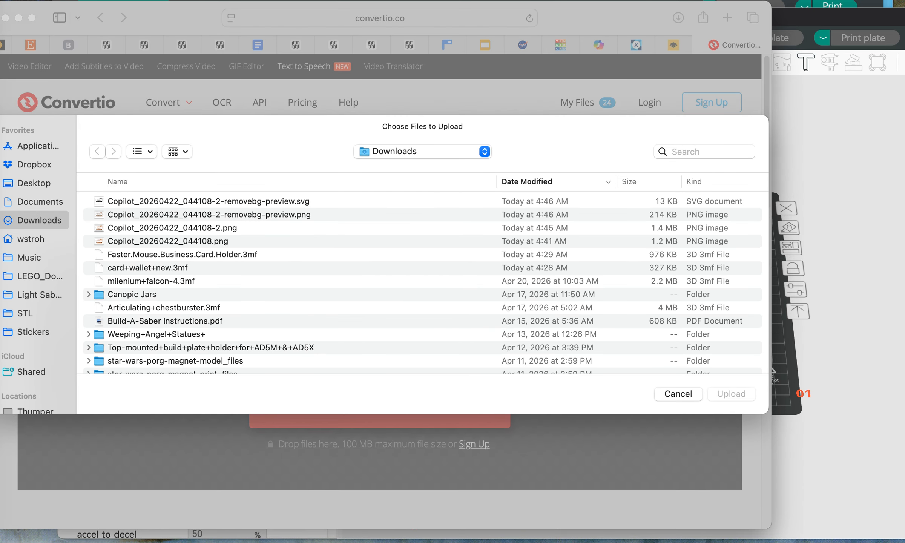
pyautogui.click(209, 215)
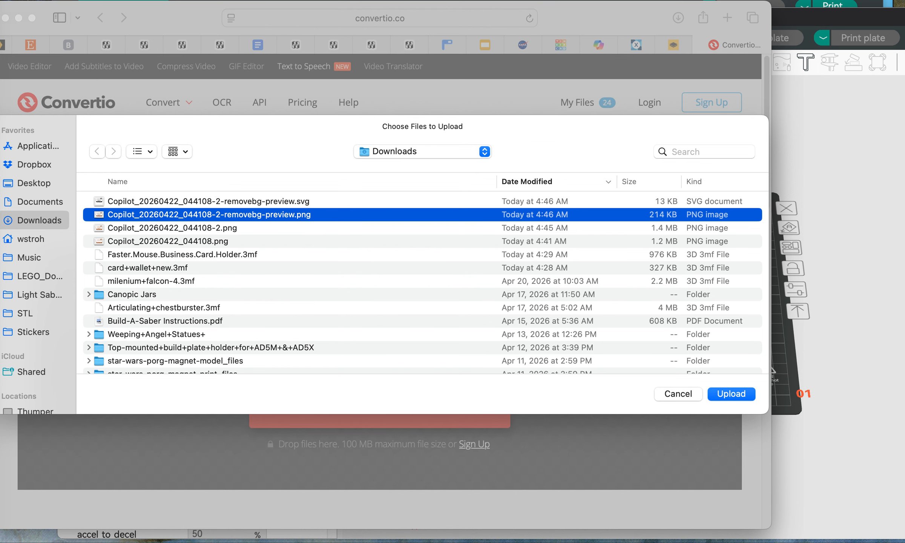
pyautogui.press('Return')
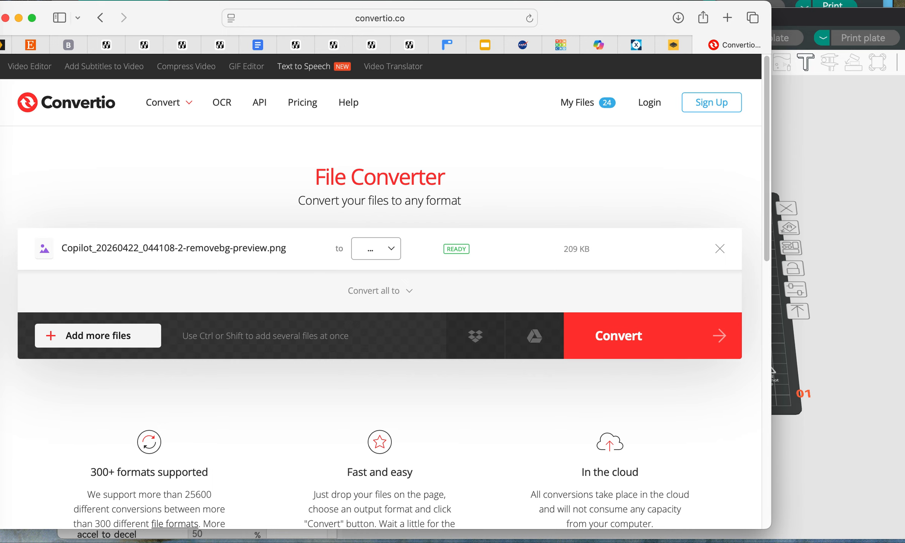
# Step: Convert the uploaded PNG to SVG and download the converted file
pyautogui.click(375, 248)
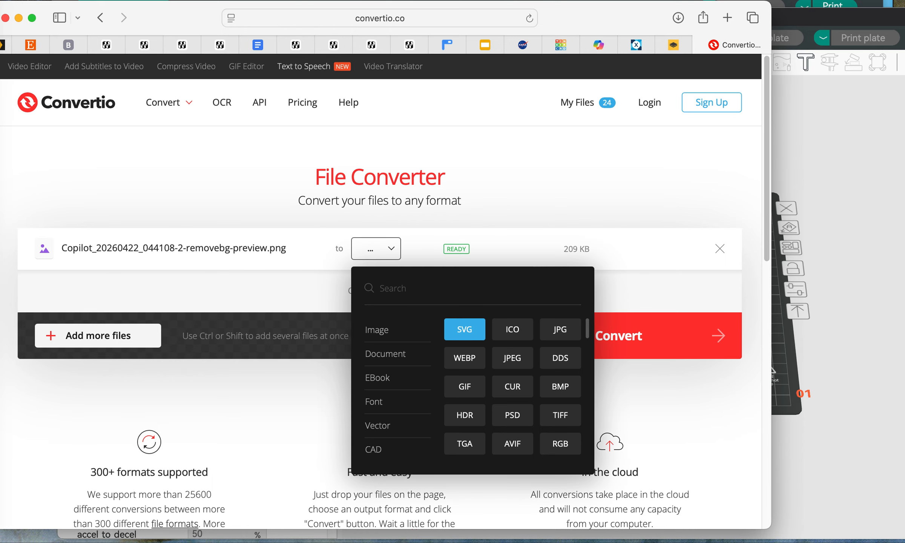
pyautogui.click(464, 329)
pyautogui.click(641, 335)
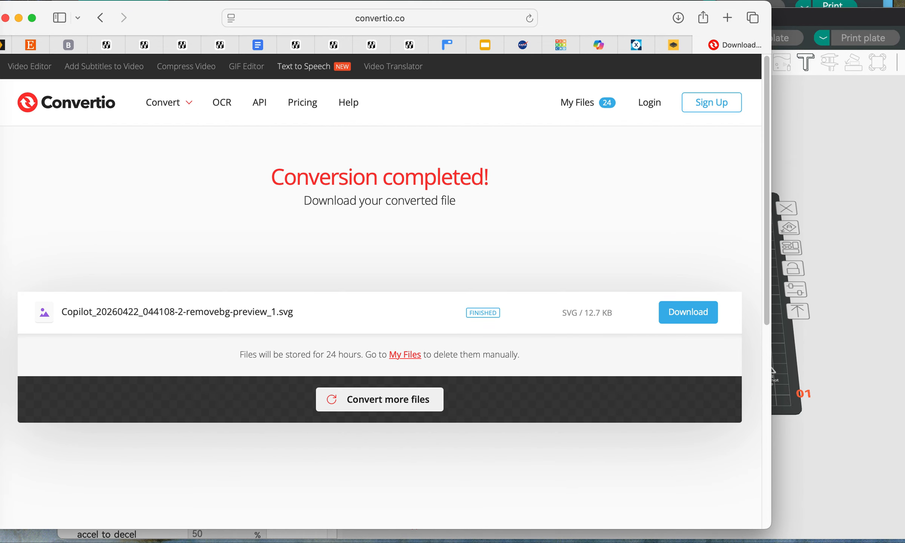
pyautogui.click(688, 312)
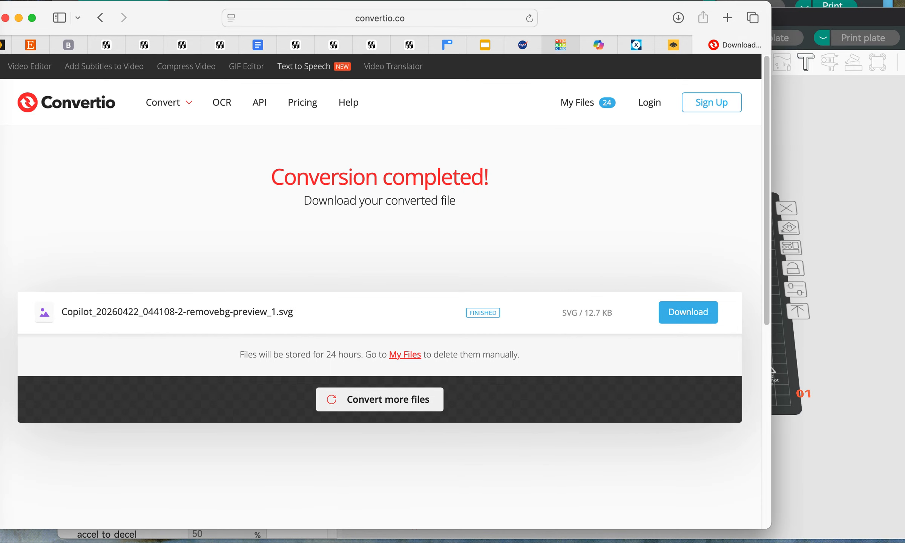
# Step: Switch to the dagobah-coaster-5 design in Tinkercad and place a solid cylinder near the middle of the workplane
pyautogui.click(560, 45)
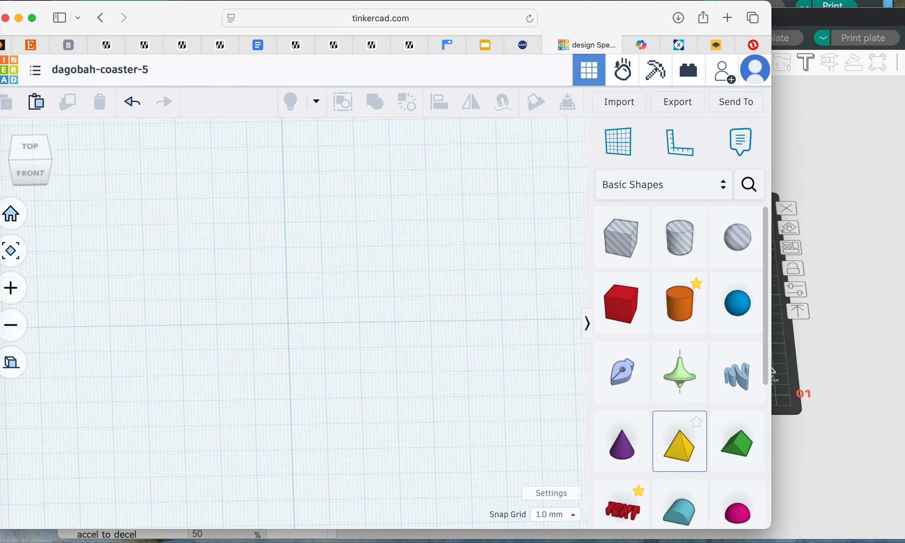
pyautogui.scroll(-10, 288, 323)
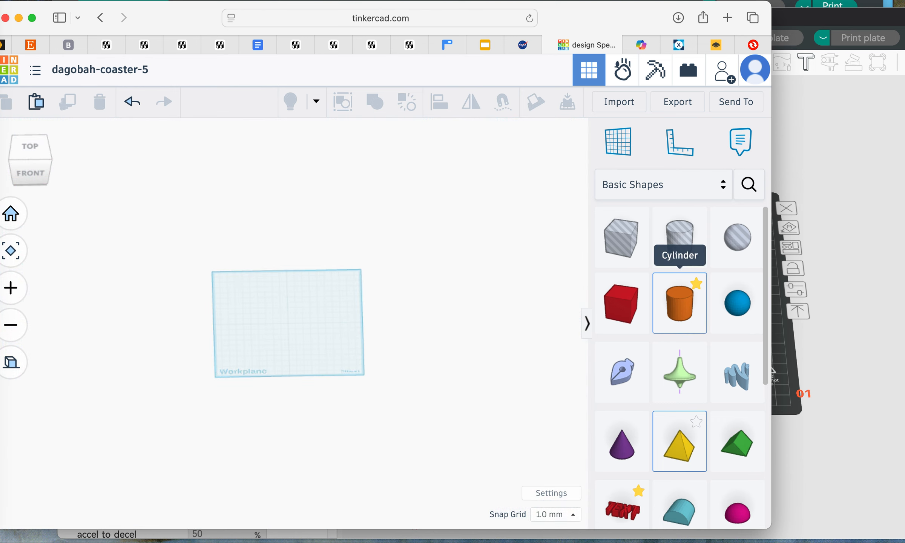
pyautogui.moveTo(680, 301); pyautogui.dragTo(285, 320)
pyautogui.scroll(10, 285, 320)
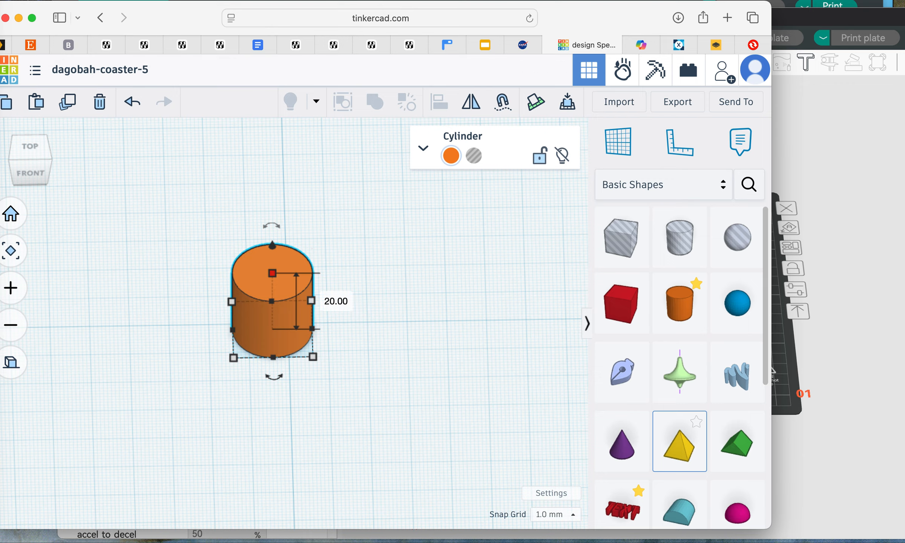
# Step: Set the cylinder's height to 5 mm
pyautogui.click(336, 301)
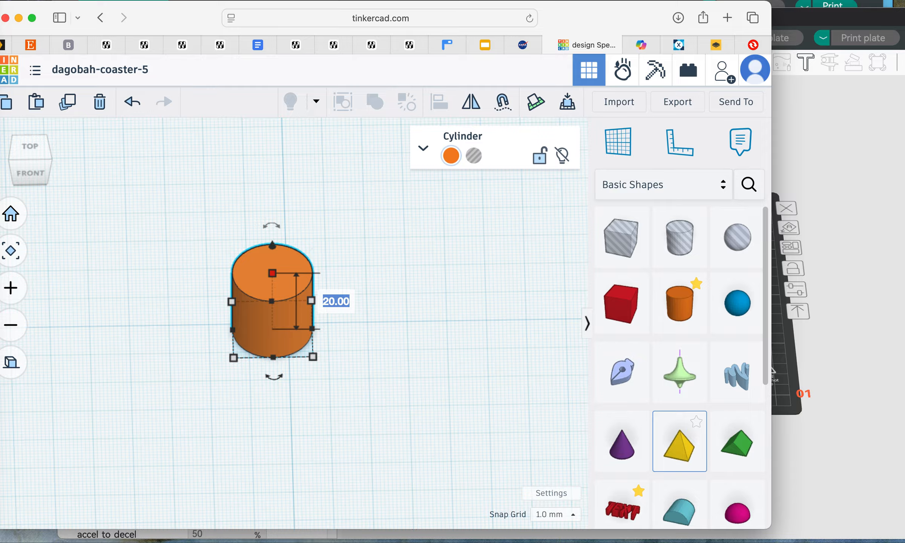
pyautogui.write('5')
pyautogui.press('Return')
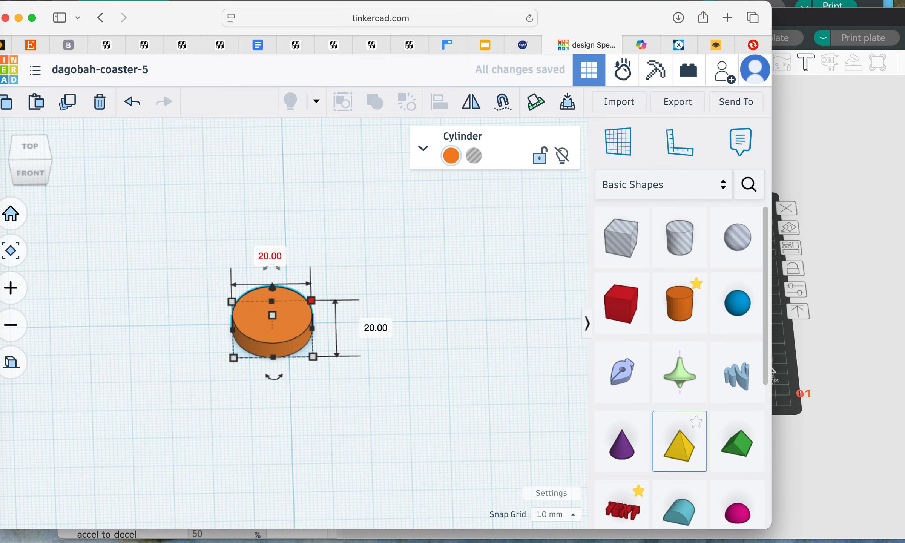
# Step: Set the cylinder's length and width both to 99.91 mm
pyautogui.click(376, 328)
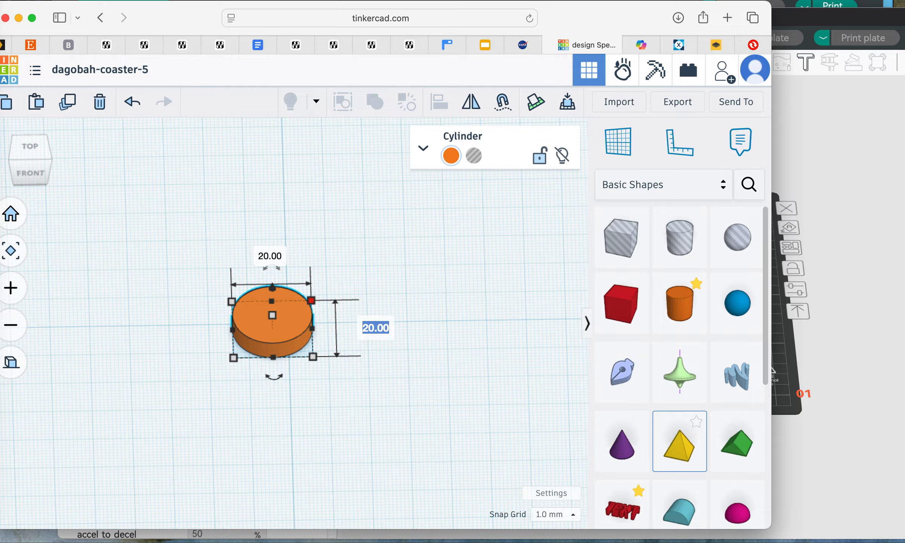
pyautogui.write('99.91')
pyautogui.press('Return')
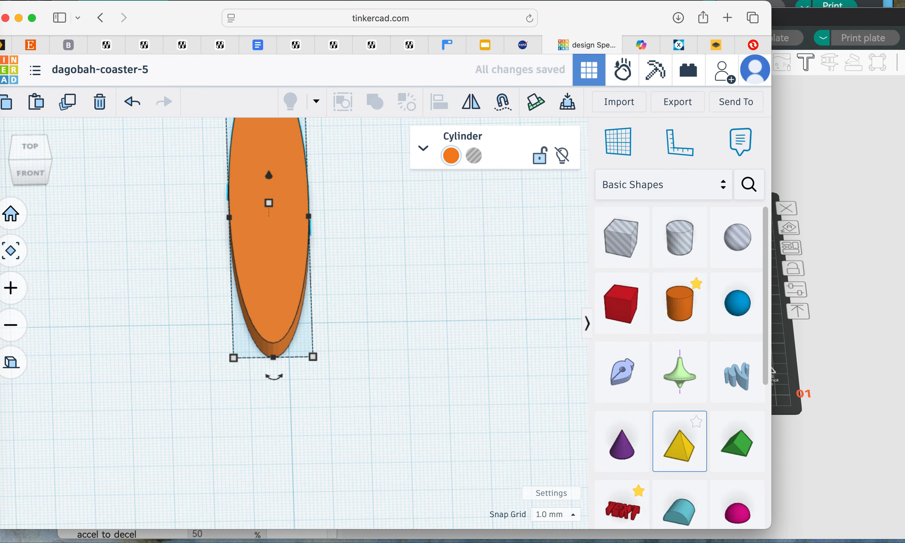
pyautogui.moveTo(313, 357)
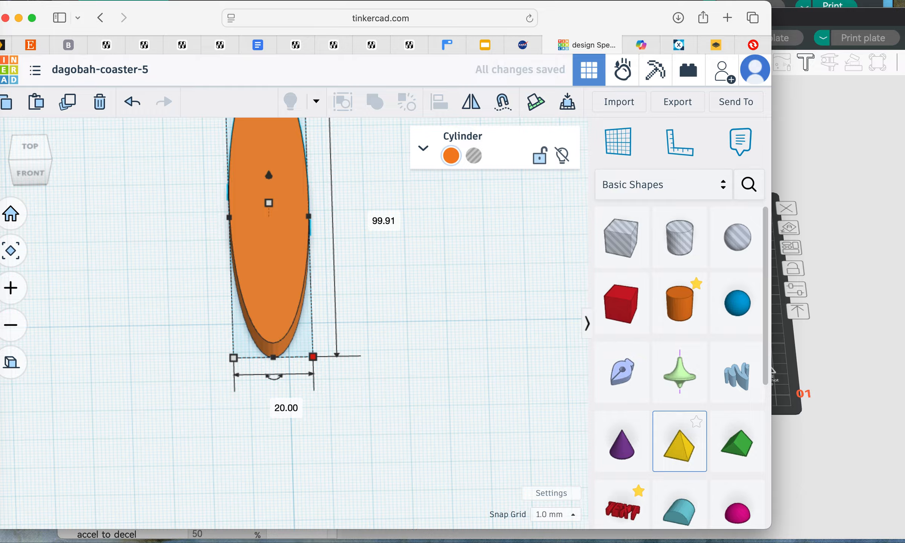
pyautogui.click(275, 402)
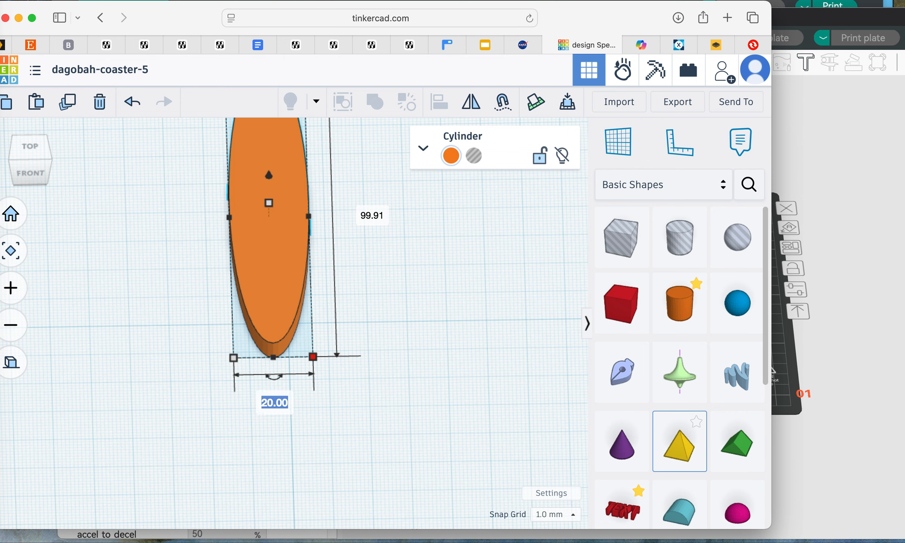
pyautogui.write('99.91')
pyautogui.press('Return')
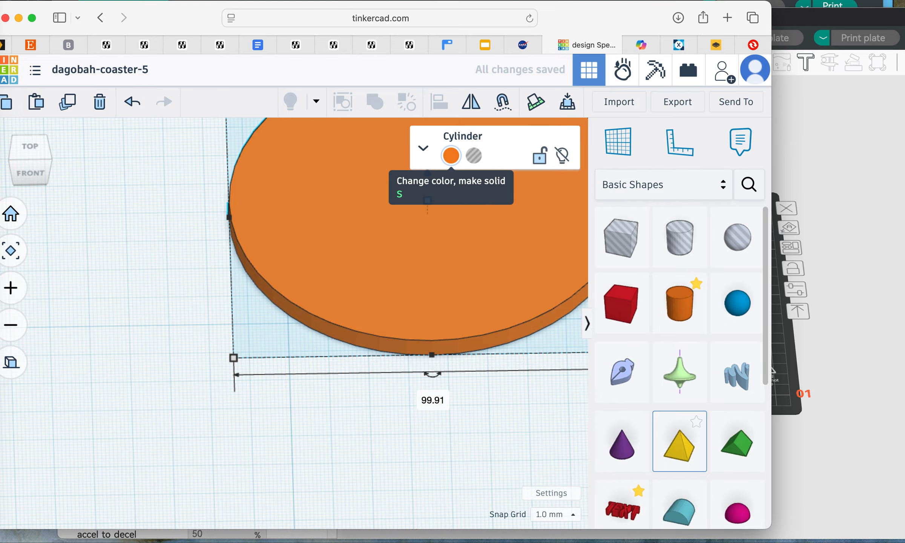
# Step: Change the cylinder's solid color to the white preset
pyautogui.click(450, 156)
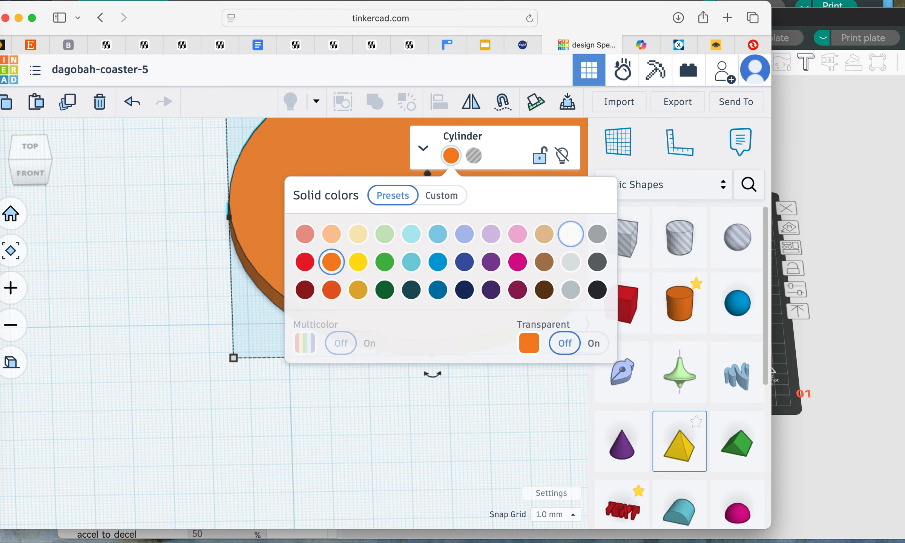
pyautogui.click(570, 234)
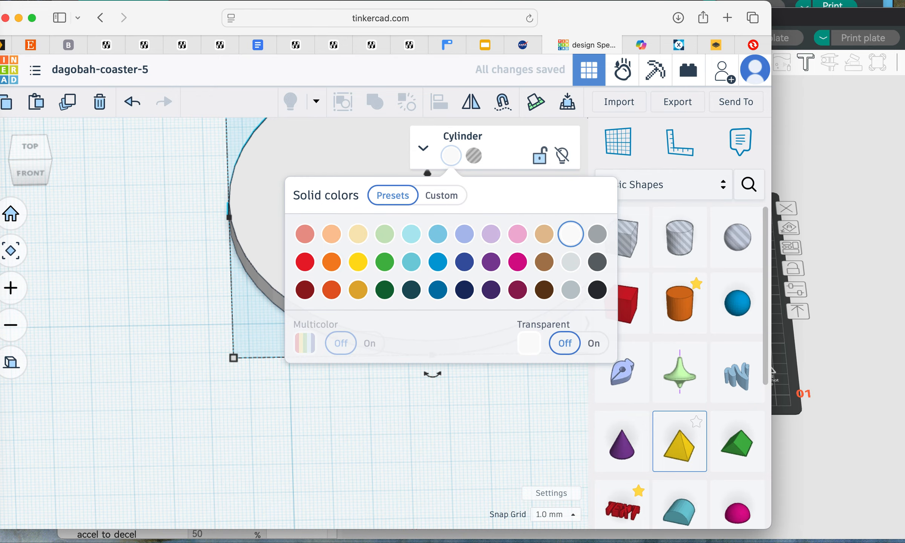
pyautogui.click(487, 423)
# Step: Move the white cylinder to the middle of the workplane
pyautogui.moveTo(453, 399); pyautogui.dragTo(449, 428, button='right')
pyautogui.scroll(-10, 294, 320)
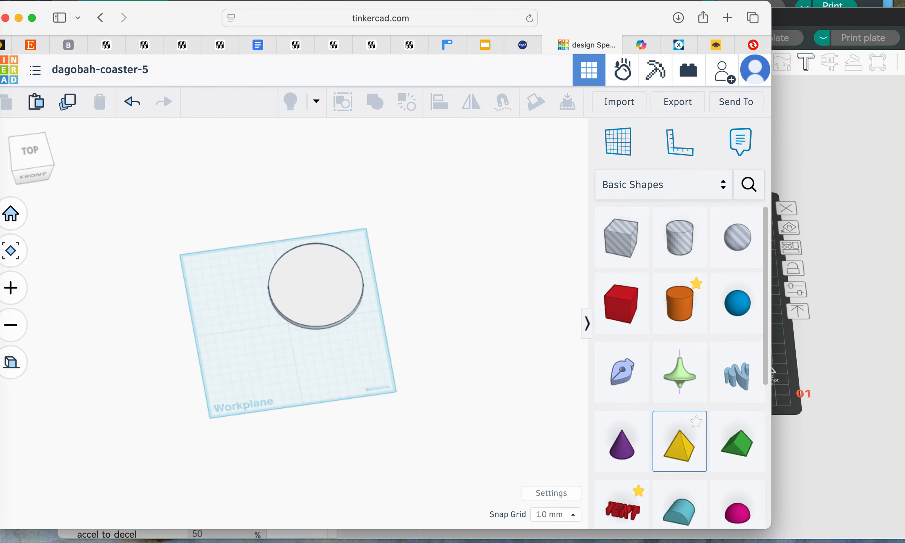
pyautogui.moveTo(282, 326); pyautogui.dragTo(255, 359)
pyautogui.moveTo(255, 359); pyautogui.dragTo(253, 383, button='right')
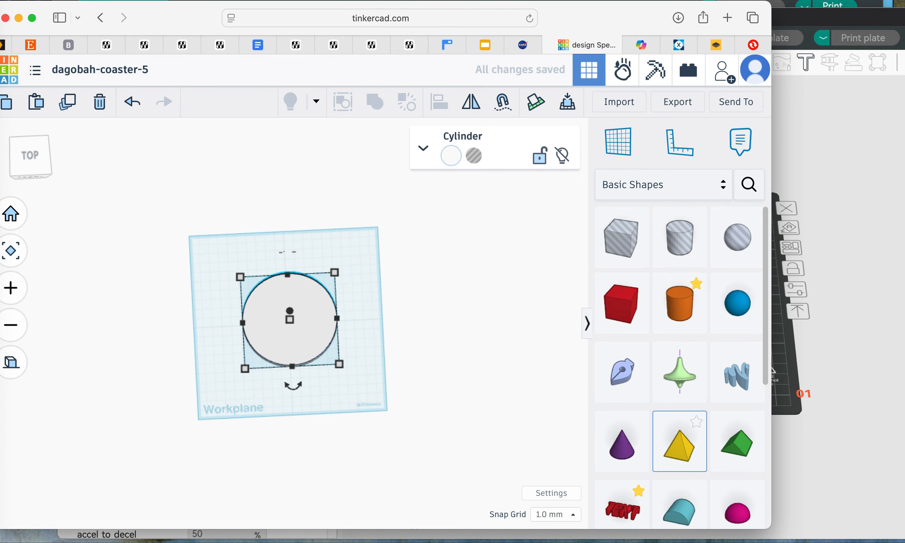
pyautogui.scroll(-5, 294, 323)
pyautogui.scroll(10, 293, 323)
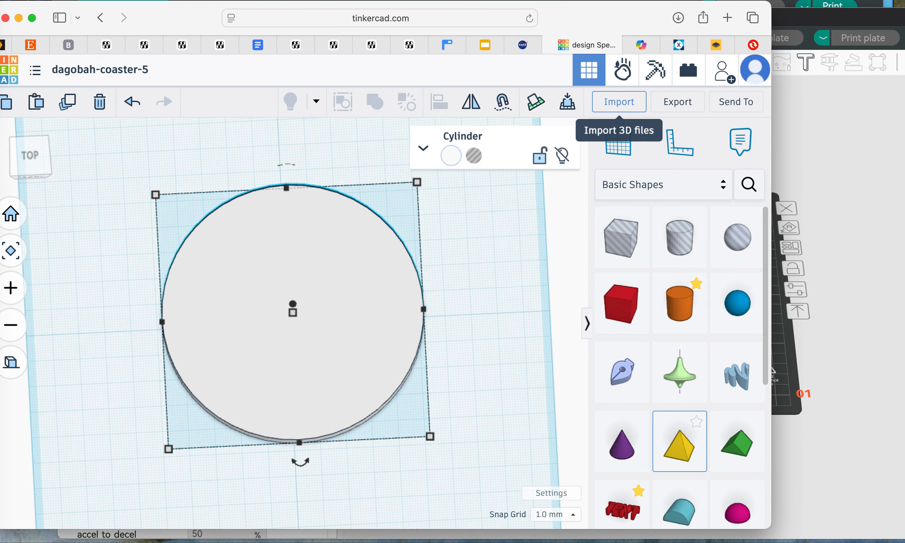
# Step: Import Copilot_20260422_044108-2-removebg-preview.svg from Downloads, centered on Art at 15% scale, and clear the selection
pyautogui.click(618, 101)
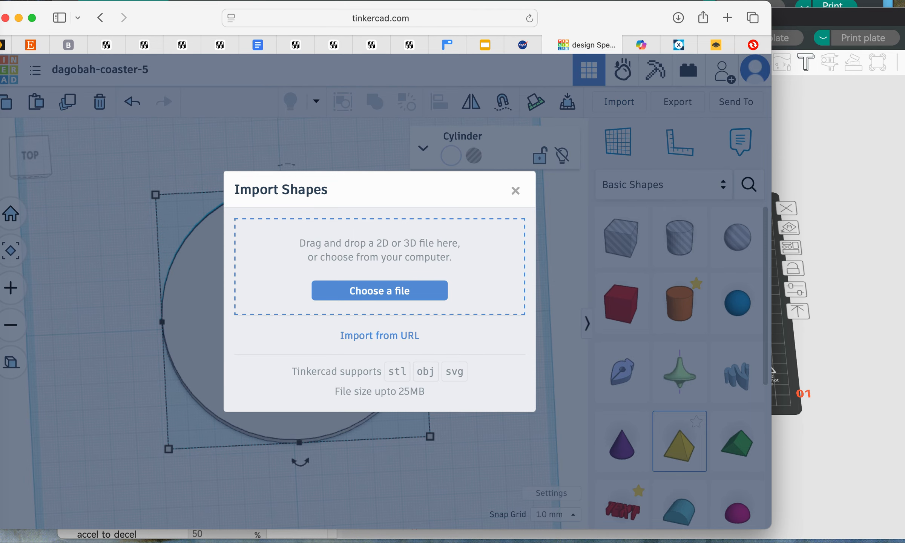
pyautogui.click(379, 290)
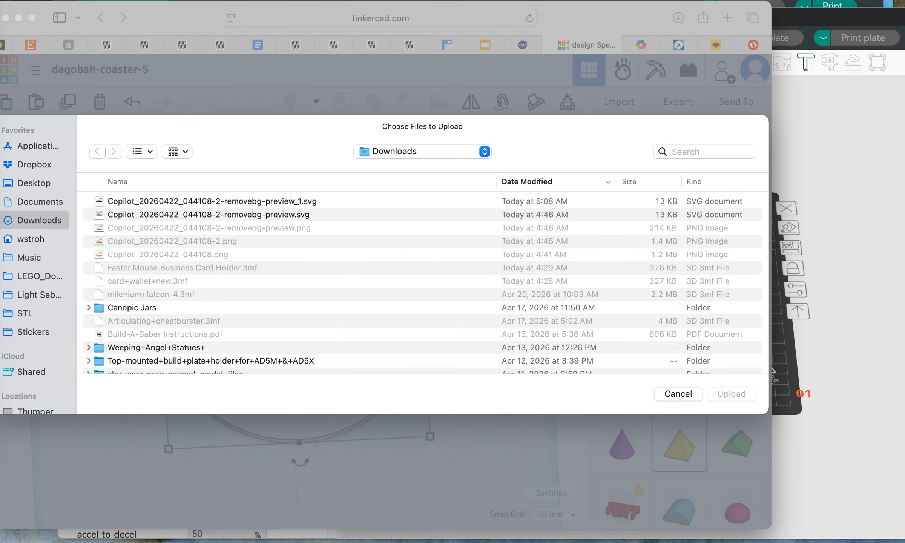
pyautogui.doubleClick(279, 215)
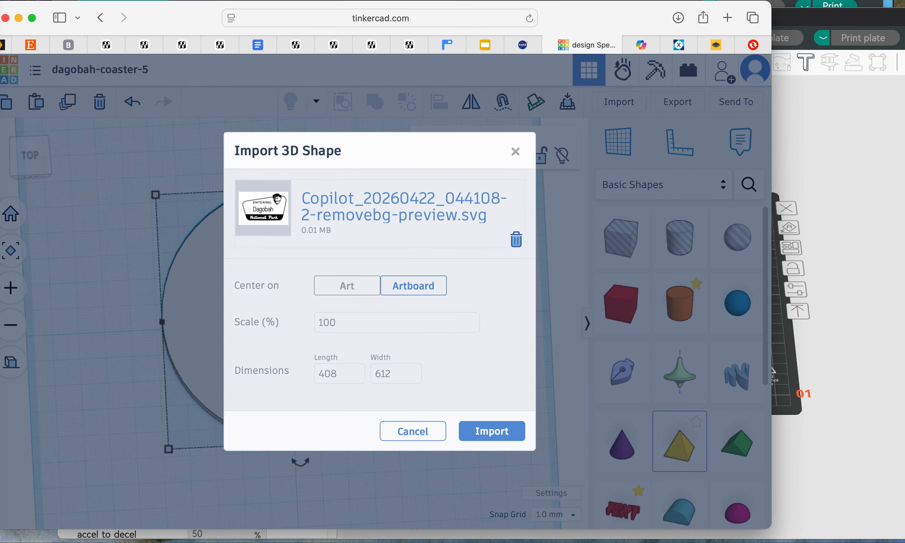
pyautogui.click(347, 285)
pyautogui.doubleClick(327, 322)
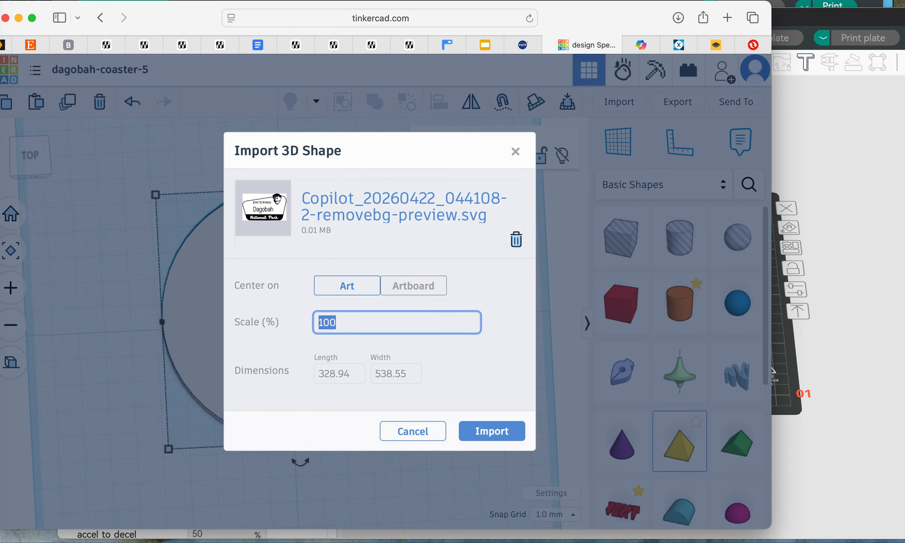
pyautogui.write('15')
pyautogui.click(492, 431)
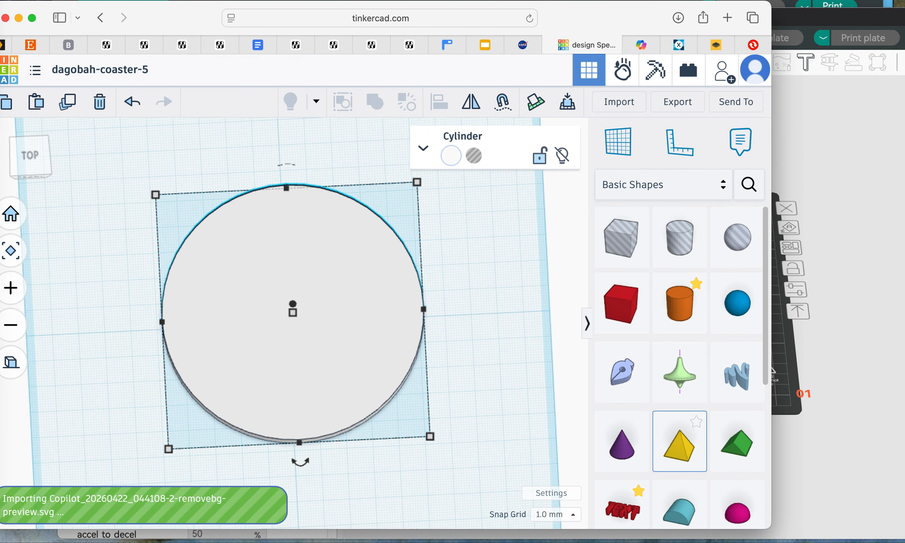
pyautogui.moveTo(294, 339); pyautogui.dragTo(294, 297, button='right')
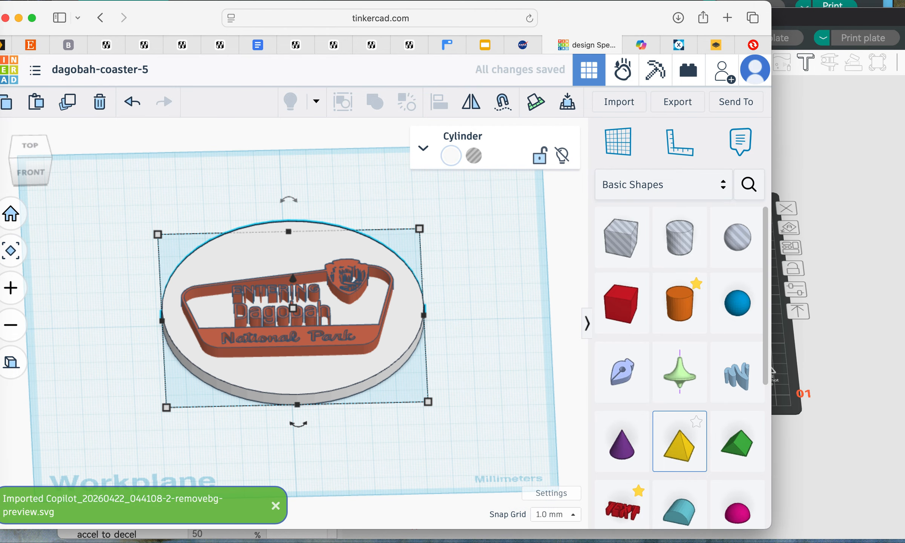
pyautogui.press('Escape')
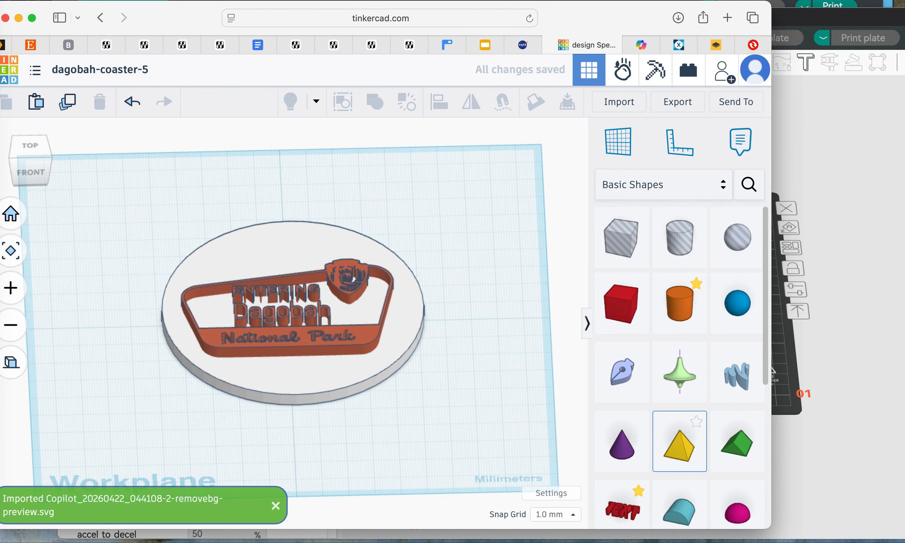
# Step: Change the imported Dagobah sign's solid color to the dark brown preset
pyautogui.moveTo(339, 377)
pyautogui.mouseDown(button='right')
pyautogui.moveTo(339, 263)
pyautogui.moveTo(338, 387)
pyautogui.mouseUp(button='right')
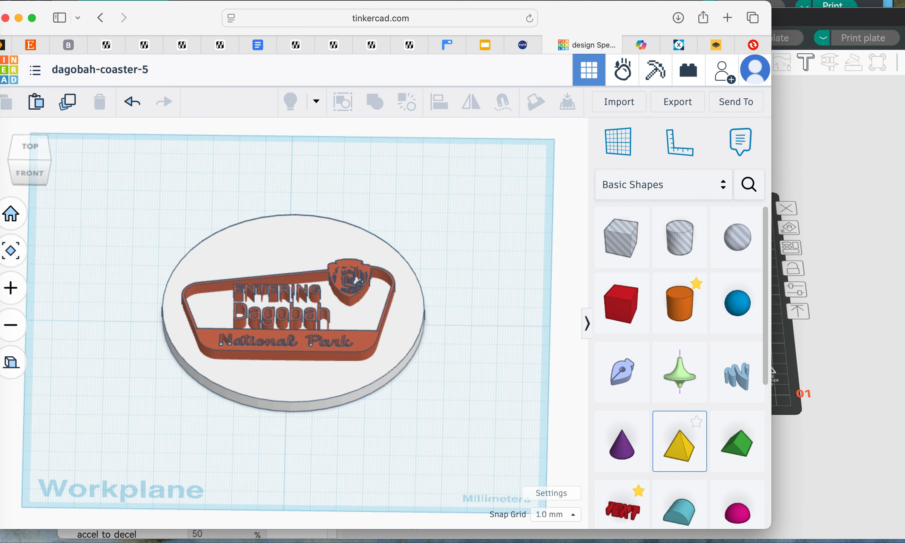
pyautogui.moveTo(338, 362); pyautogui.dragTo(356, 280, button='right')
pyautogui.scroll(5, 294, 317)
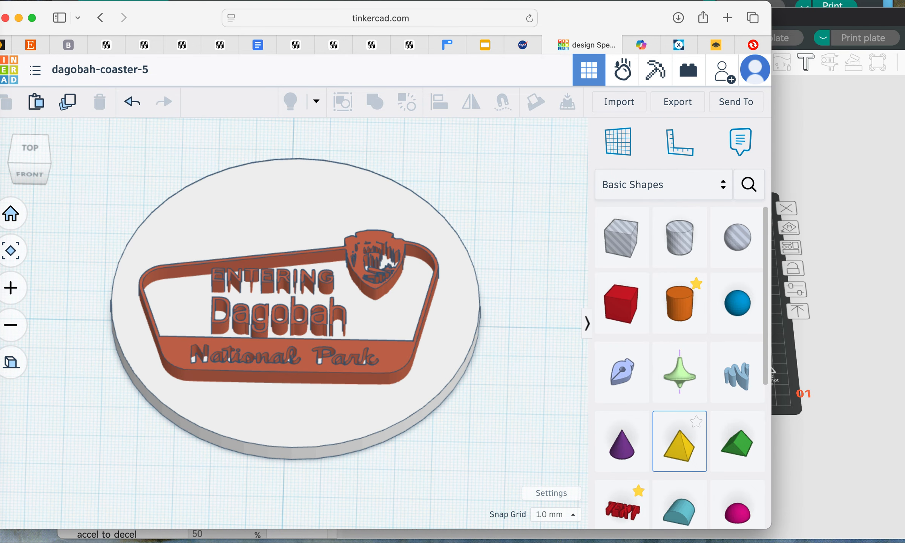
pyautogui.moveTo(356, 279); pyautogui.dragTo(356, 255, button='right')
pyautogui.scroll(4, 357, 255)
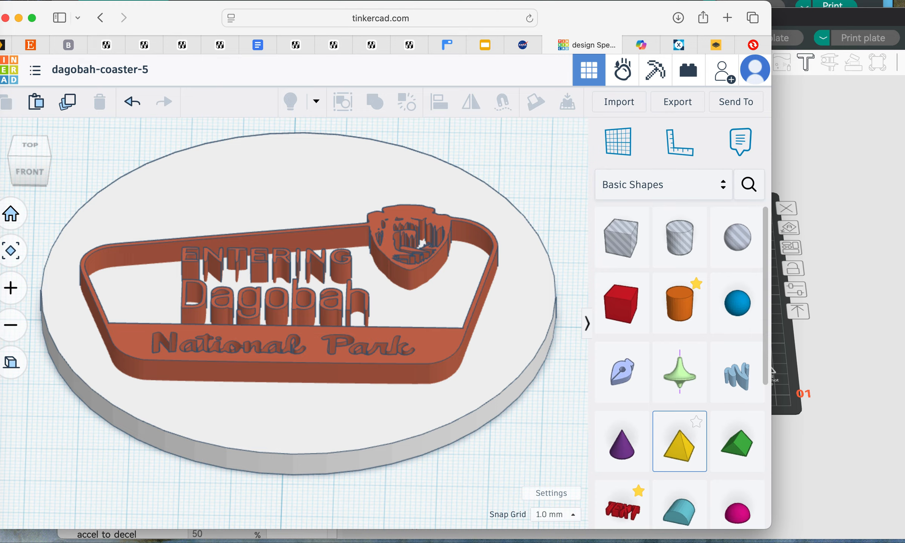
pyautogui.click(422, 242)
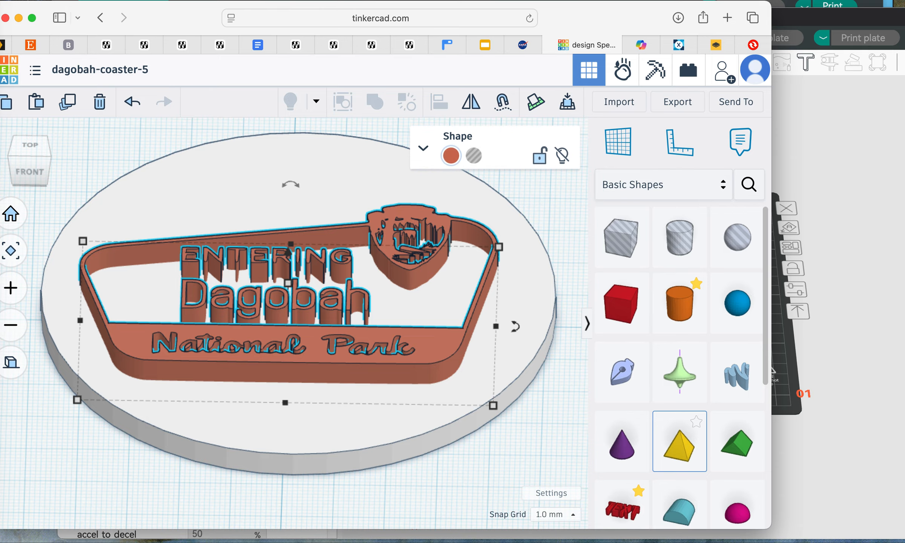
pyautogui.click(451, 155)
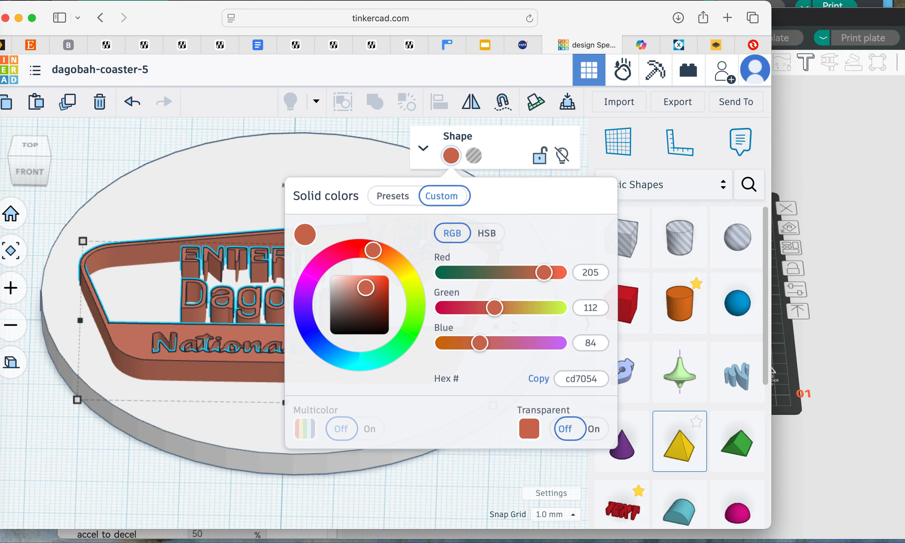
pyautogui.click(392, 195)
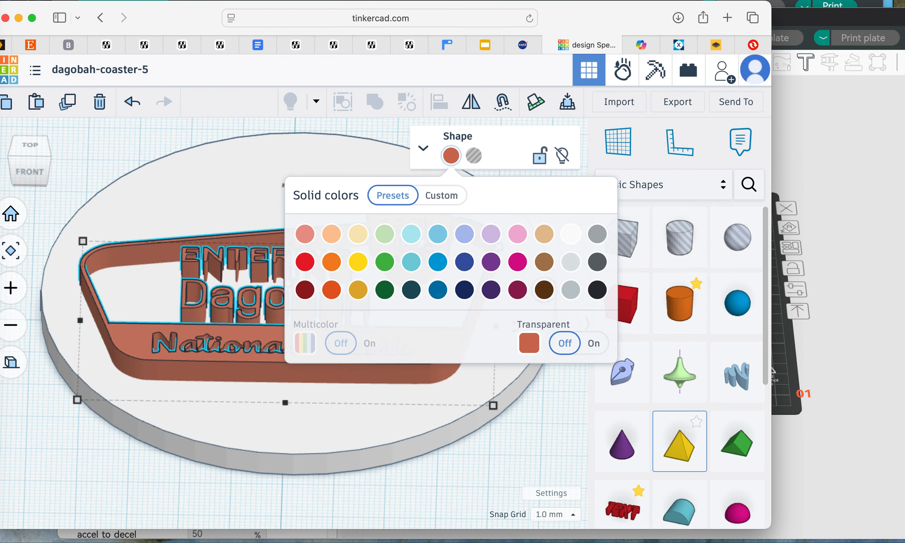
pyautogui.click(543, 289)
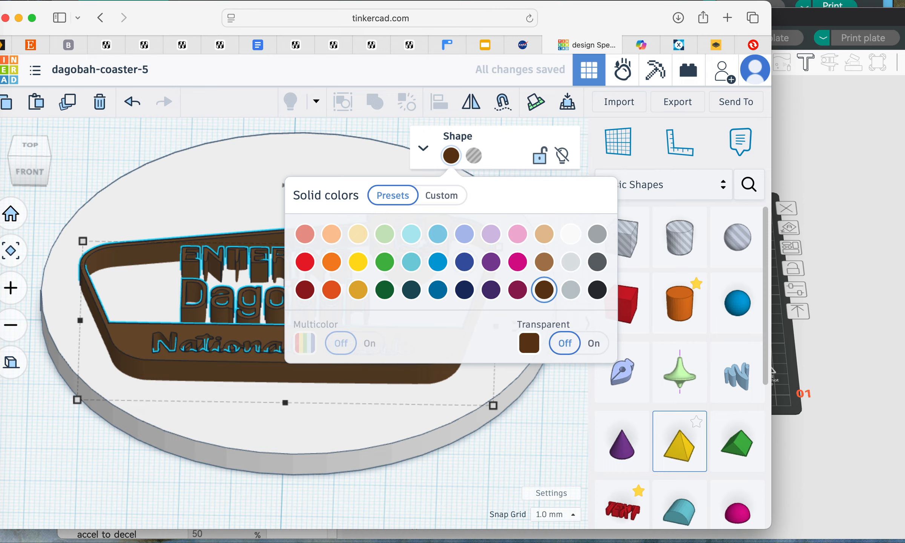
pyautogui.click(535, 445)
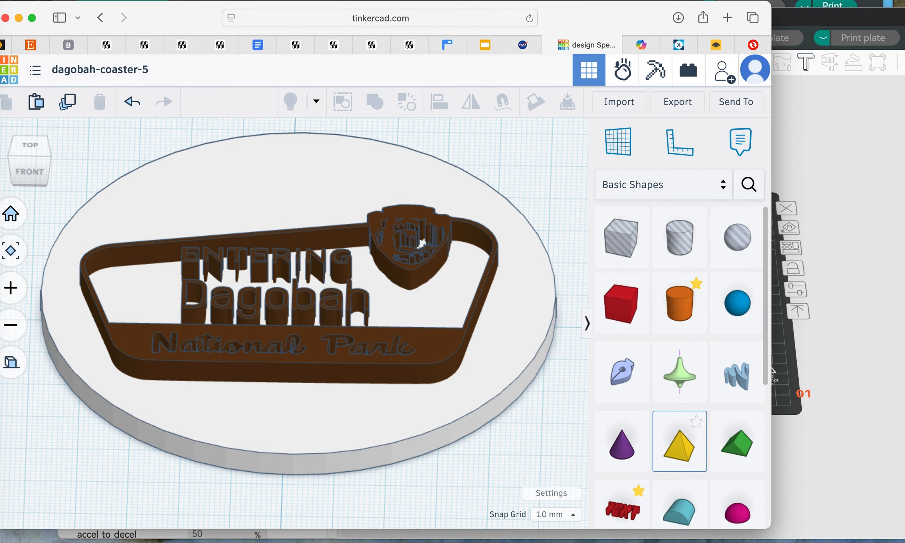
# Step: Raise the brown Dagobah sign to 2 mm above the workplane
pyautogui.click(421, 241)
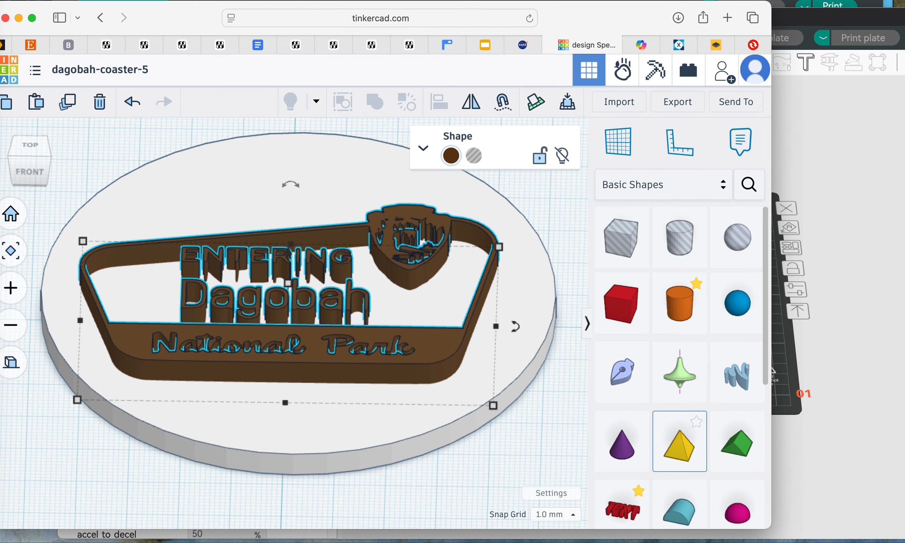
pyautogui.scroll(5, 287, 323)
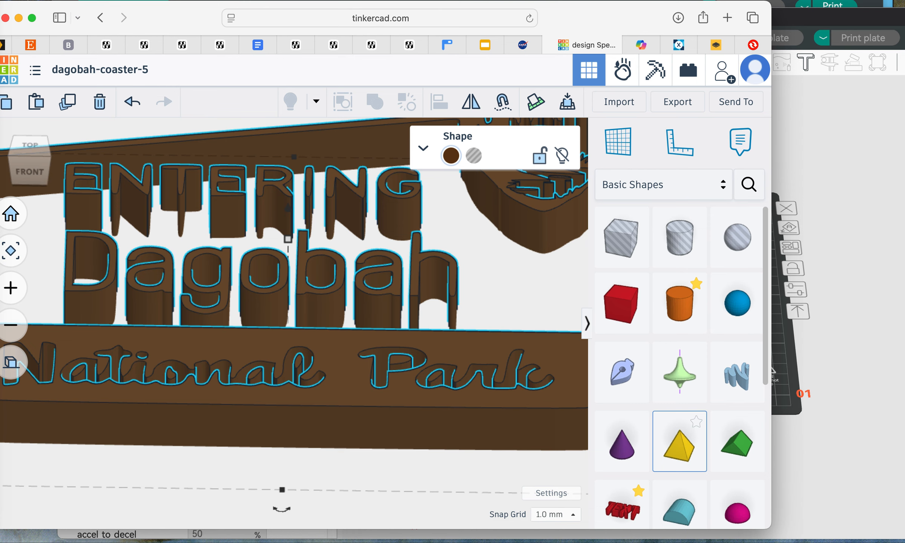
pyautogui.scroll(-5, 287, 323)
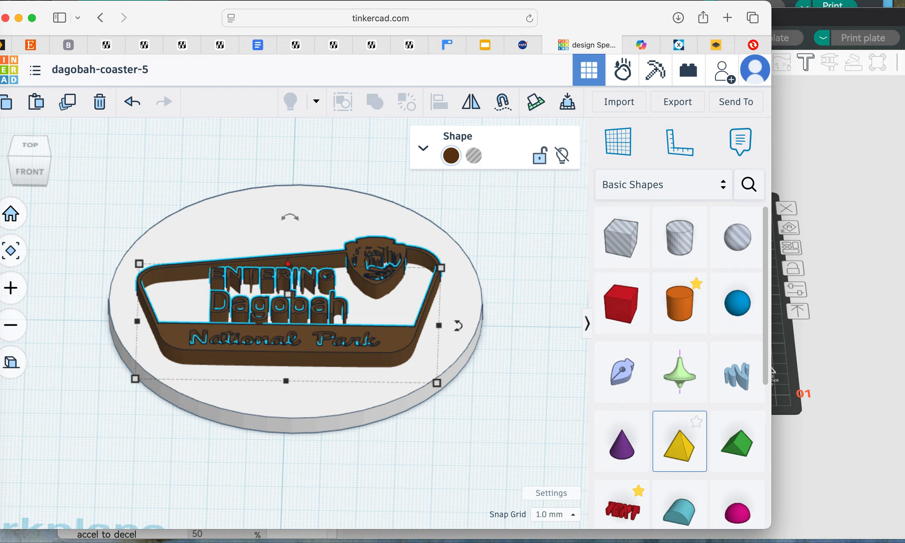
pyautogui.moveTo(287, 263); pyautogui.dragTo(288, 262)
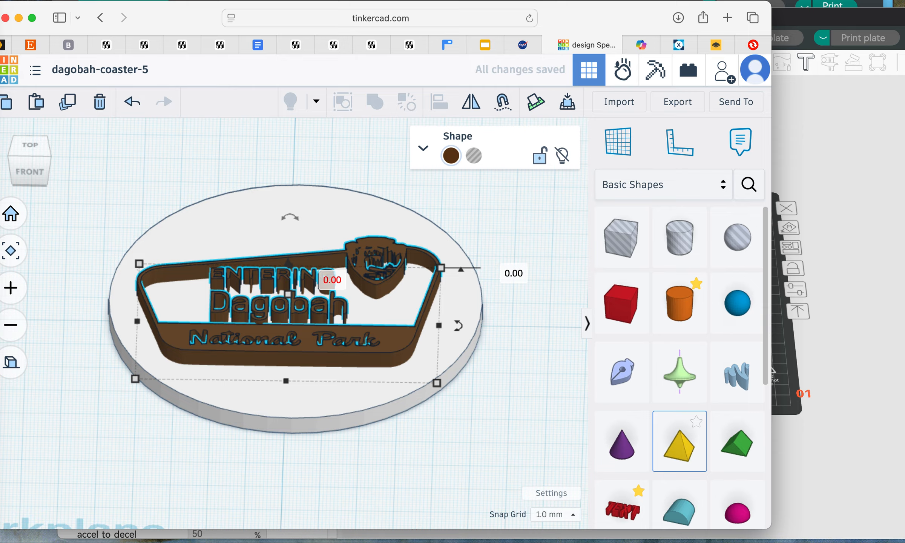
pyautogui.click(332, 279)
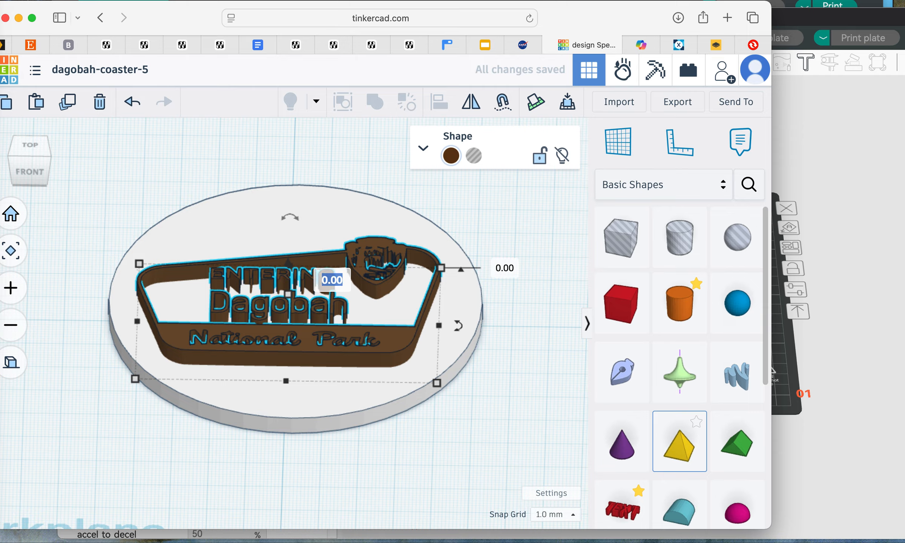
pyautogui.write('2')
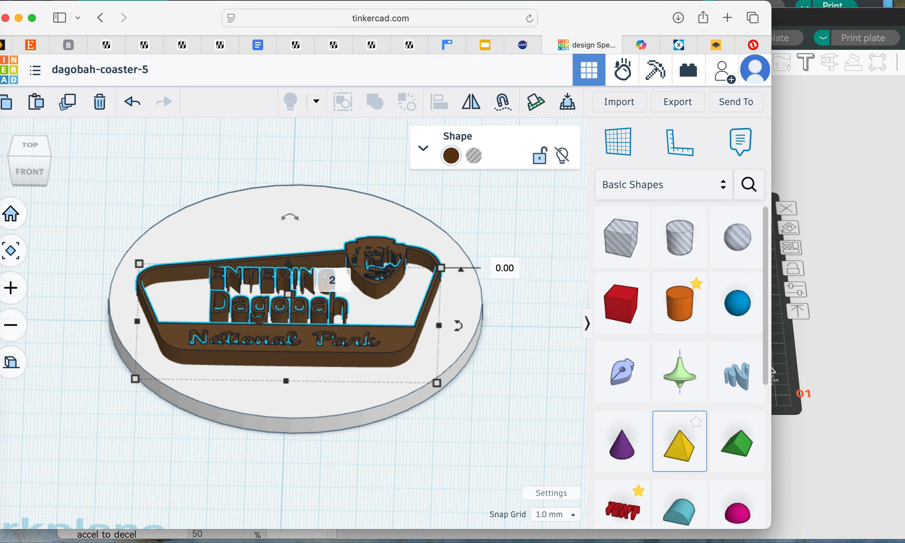
pyautogui.press('Return')
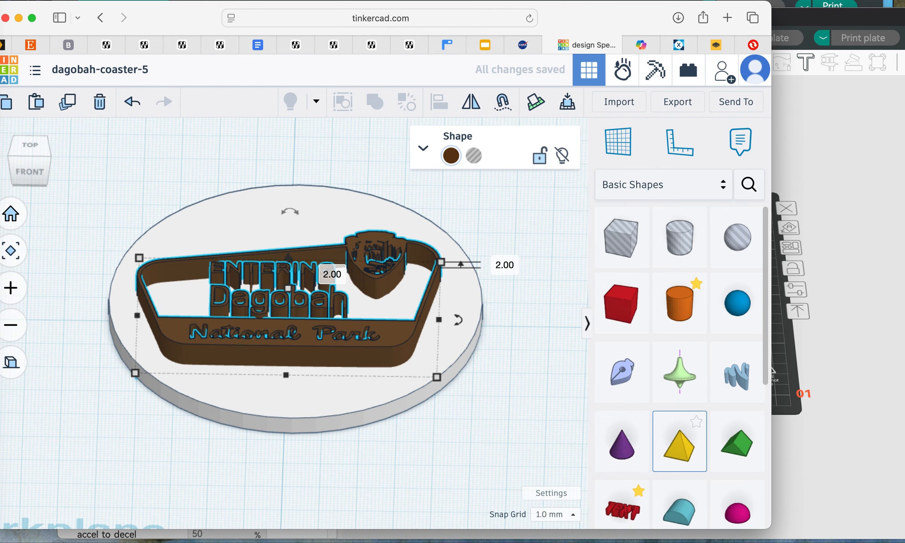
# Step: Set the brown Dagobah sign's height to 5 mm
pyautogui.moveTo(490, 361)
pyautogui.mouseDown(button='right')
pyautogui.moveTo(490, 173)
pyautogui.moveTo(480, 252)
pyautogui.moveTo(490, 362)
pyautogui.mouseUp(button='right')
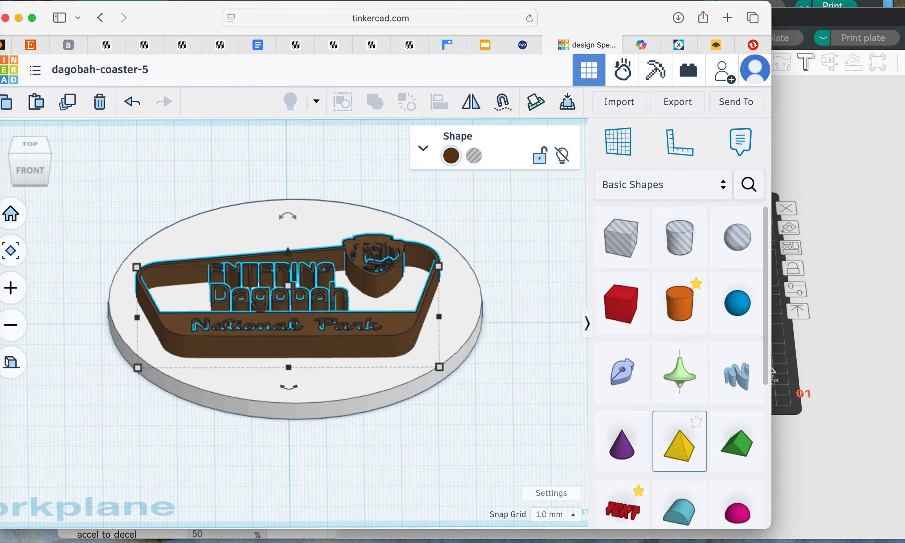
pyautogui.press('Escape')
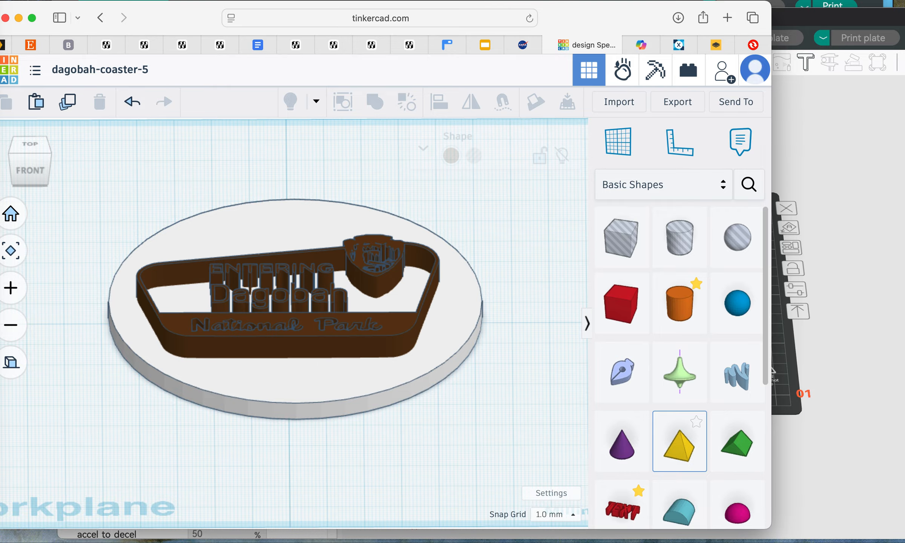
pyautogui.click(288, 339)
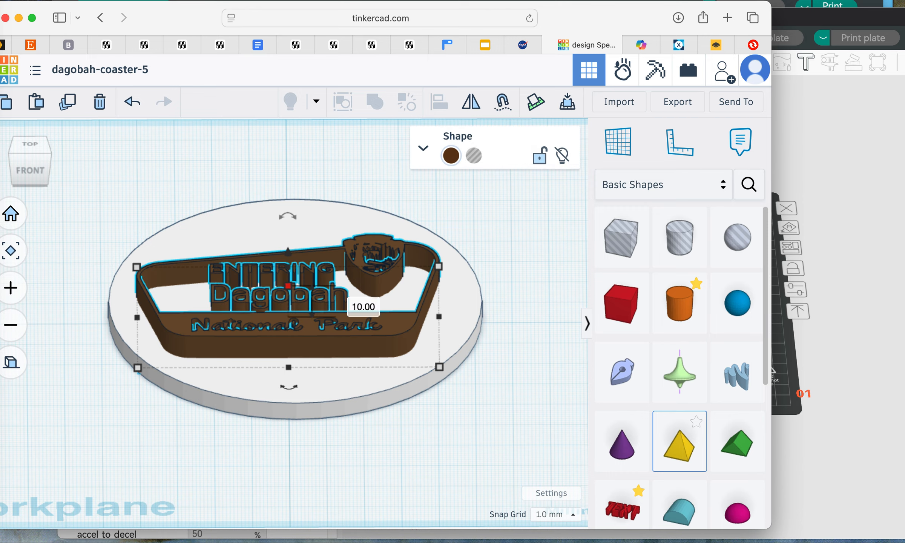
pyautogui.click(351, 301)
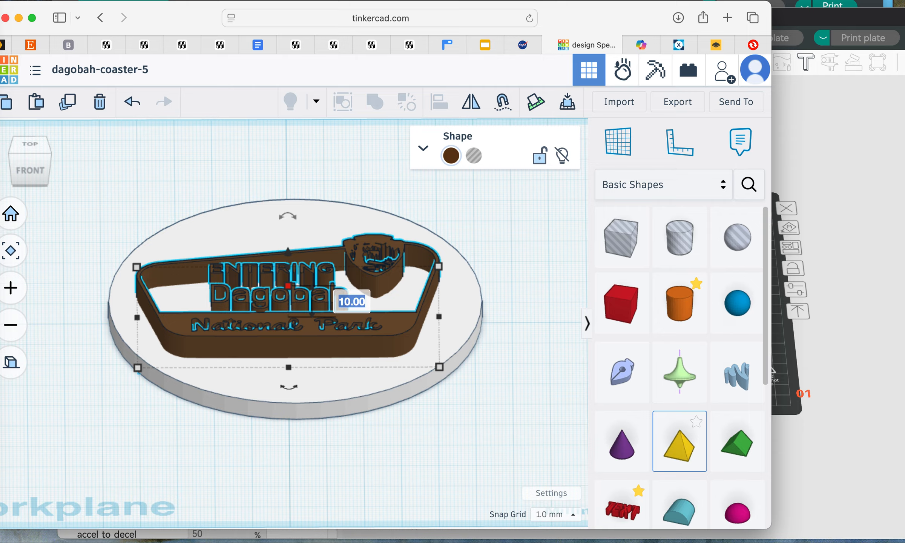
pyautogui.write('5')
pyautogui.press('Return')
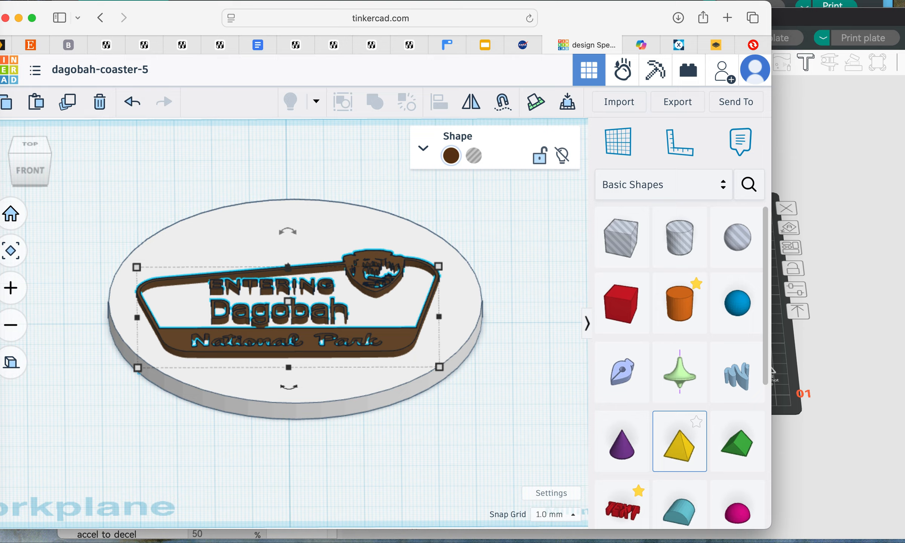
# Step: Duplicate the brown Dagobah sign in place, and lock and hide one of the two copies
pyautogui.hotkey('ctrl', 'd')
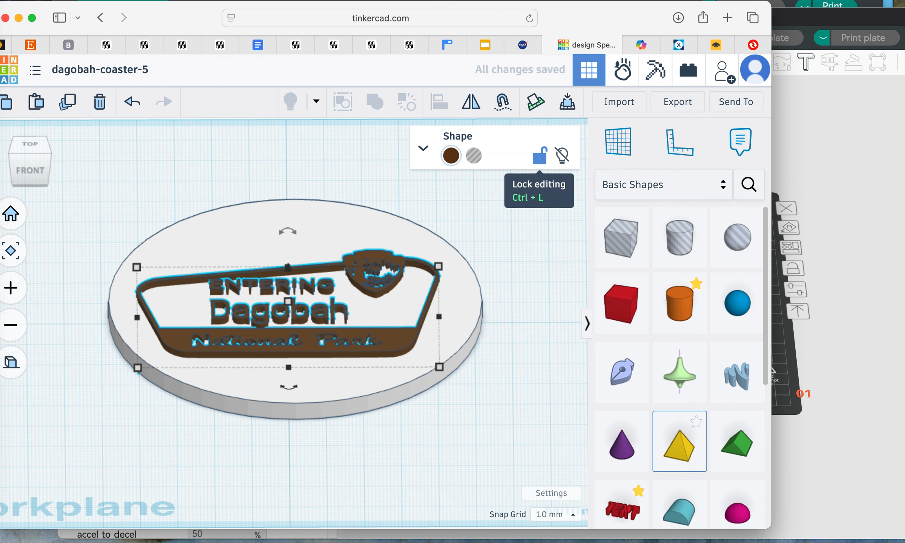
pyautogui.click(539, 156)
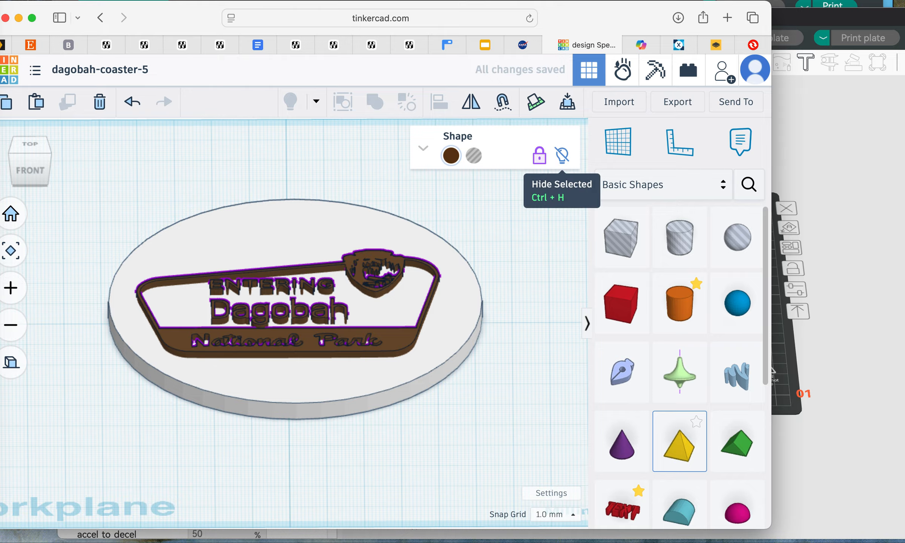
pyautogui.click(517, 233)
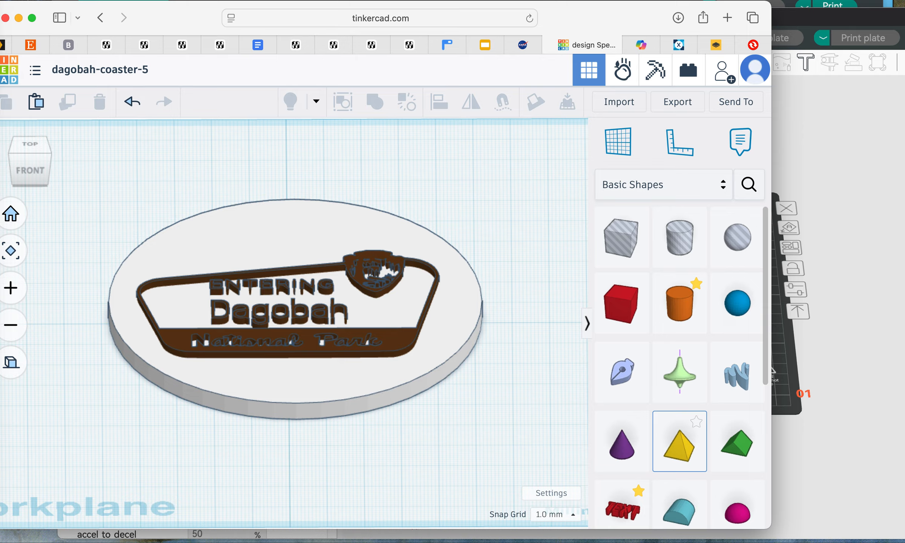
# Step: Turn the visible copy of the Dagobah sign into a hole and clear the selection
pyautogui.click(309, 345)
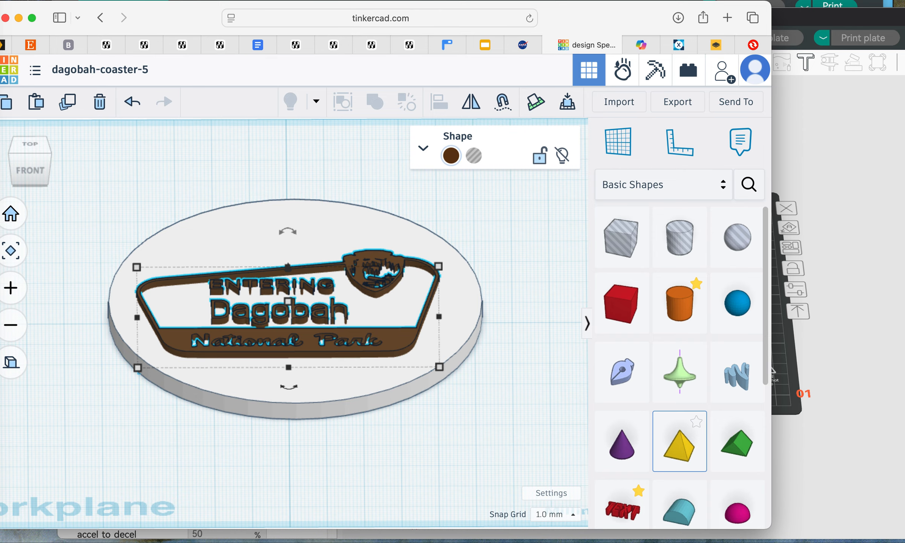
pyautogui.click(474, 155)
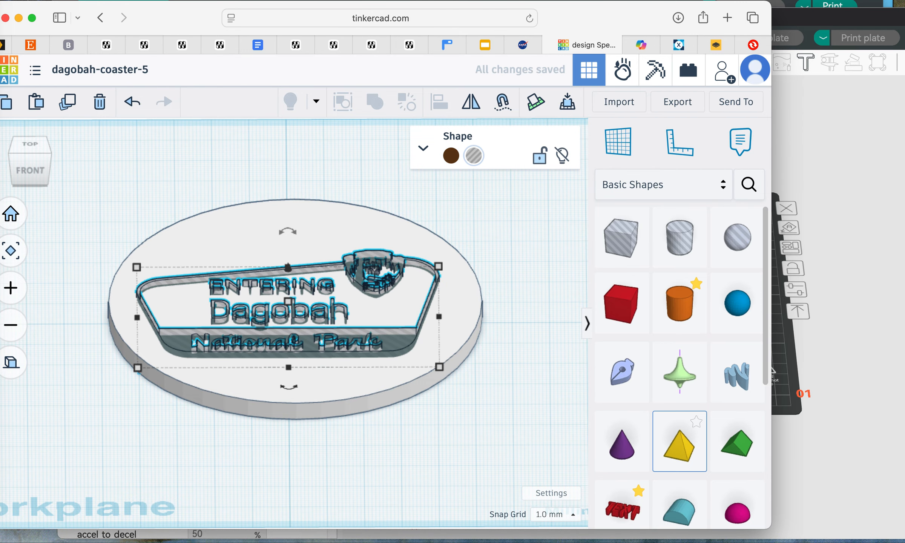
pyautogui.scroll(3, 288, 323)
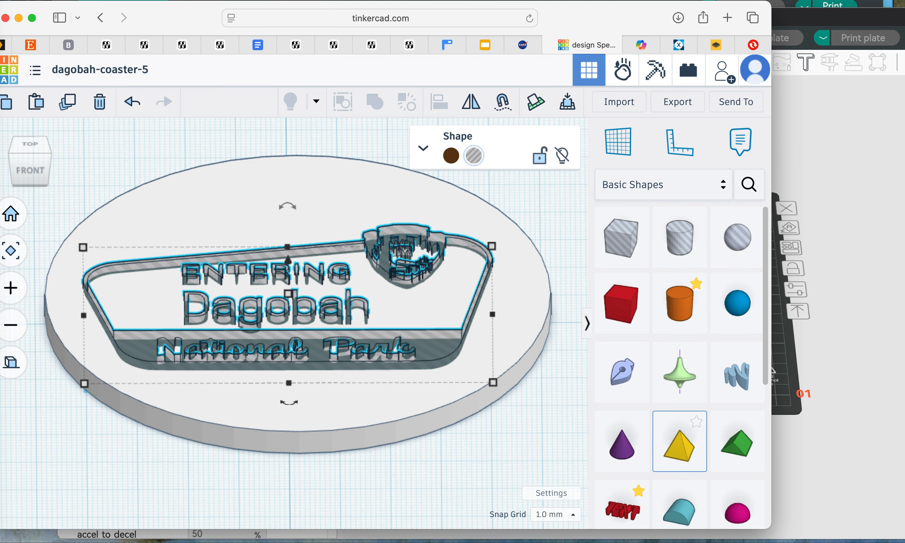
pyautogui.scroll(-3, 294, 323)
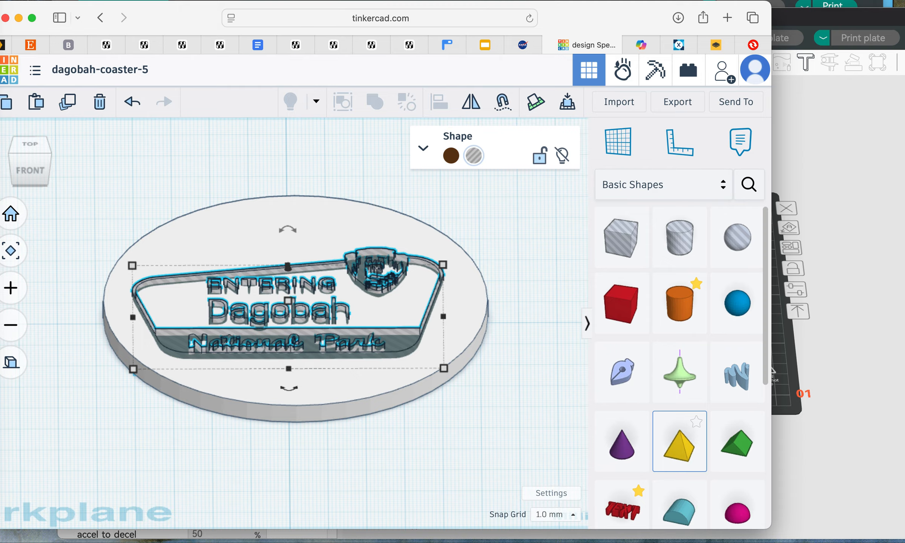
pyautogui.press('Escape')
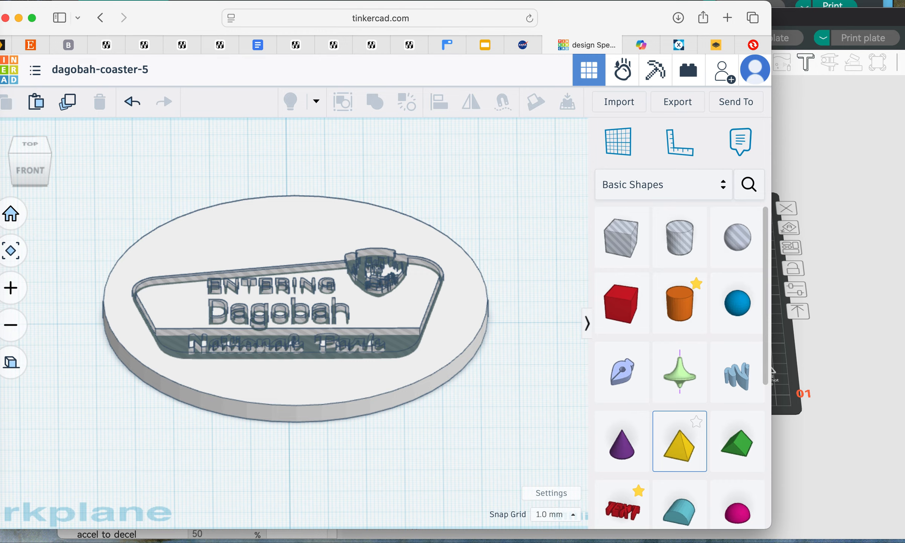
# Step: Cut the sign hole into the white cylinder by combining both shapes in a Union Group
pyautogui.click(296, 384)
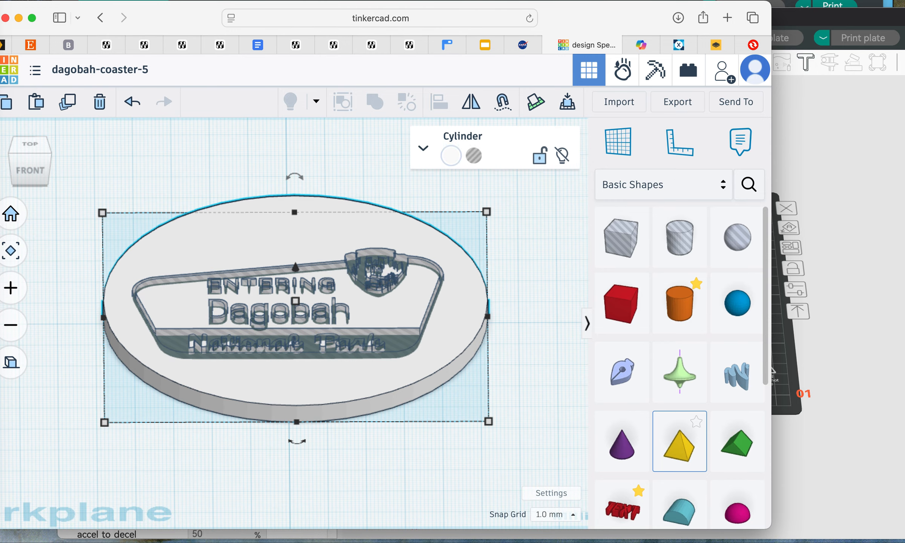
pyautogui.press('Escape')
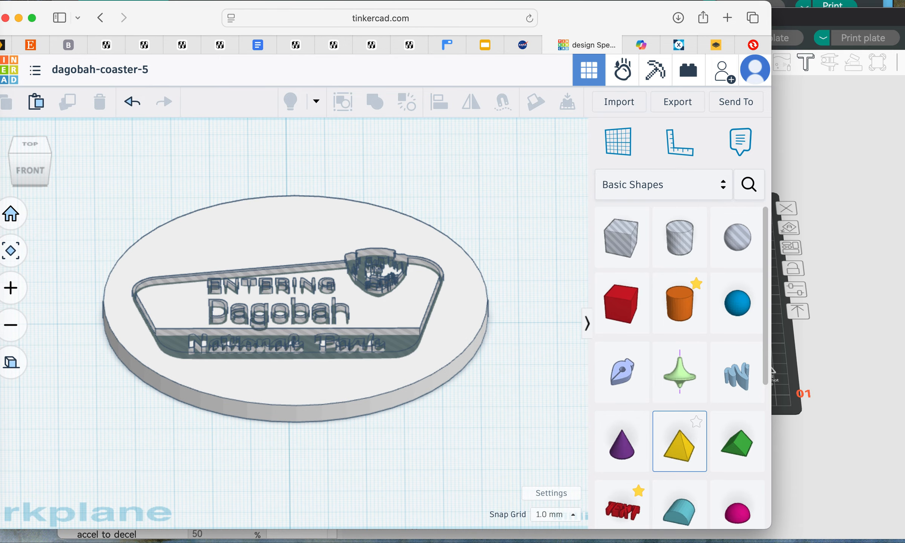
pyautogui.click(288, 349)
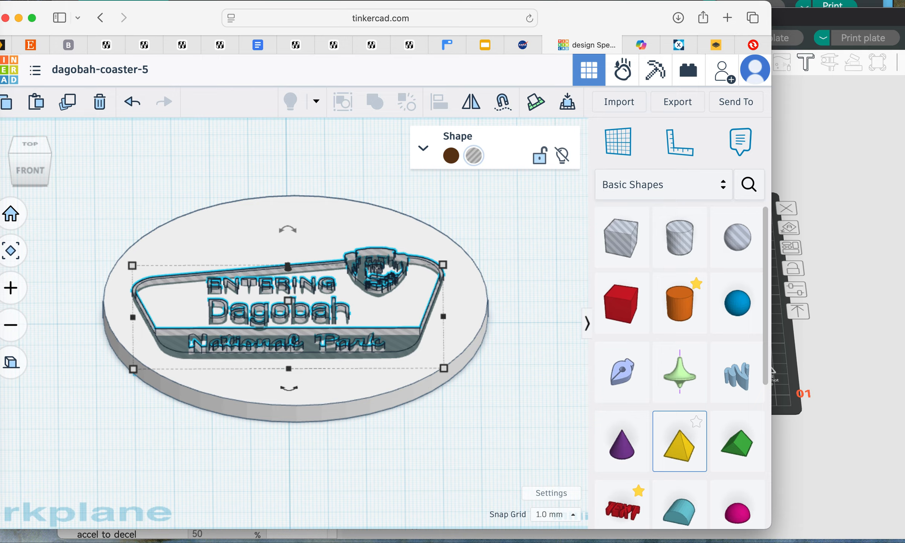
pyautogui.click(321, 384)
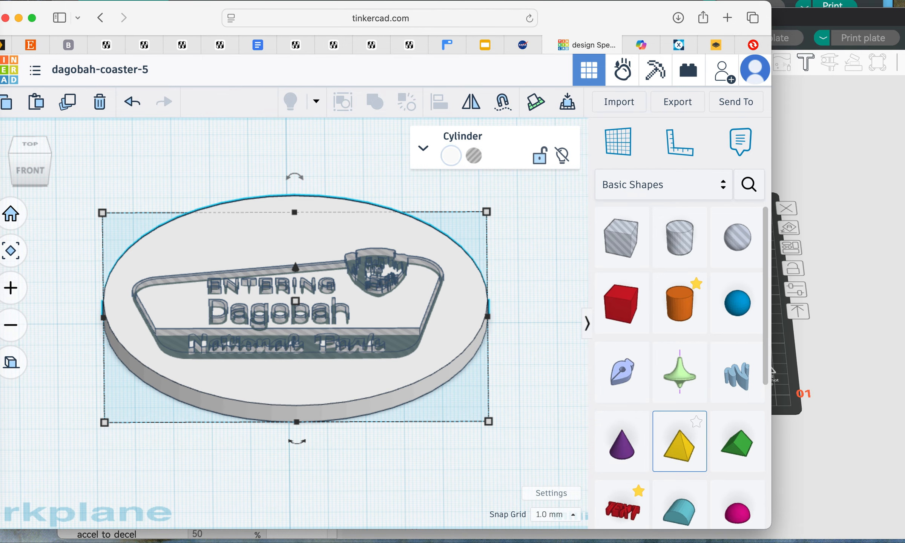
pyautogui.press('Escape')
pyautogui.click(289, 348)
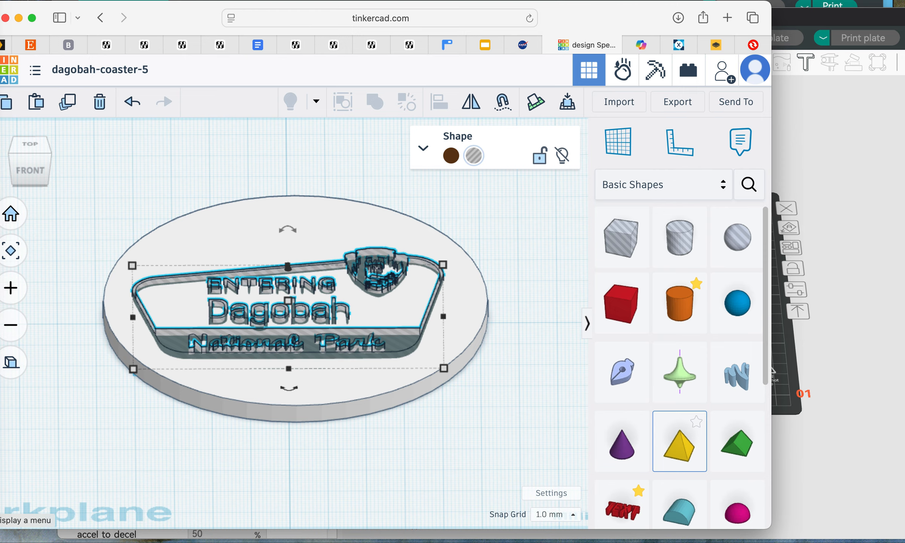
pyautogui.keyDown('shift'); pyautogui.click(282, 387); pyautogui.keyUp('shift')
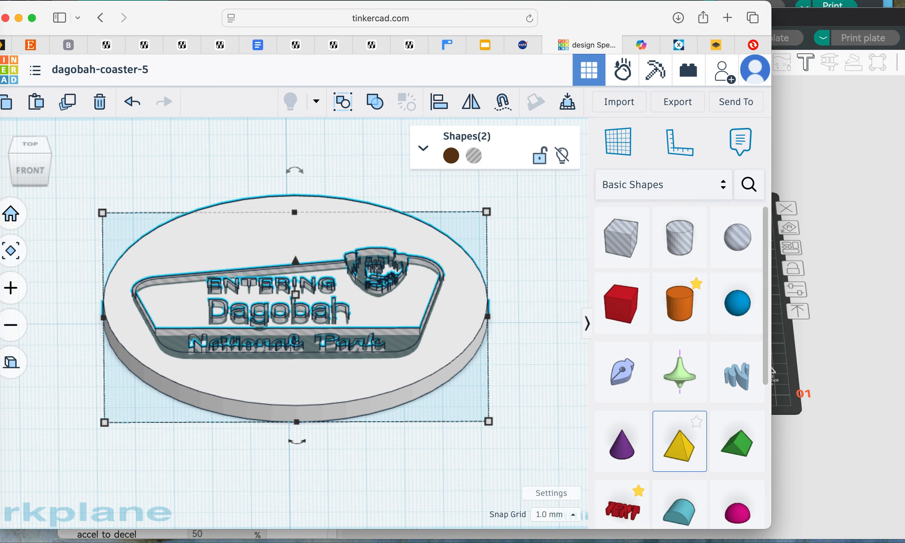
pyautogui.click(375, 101)
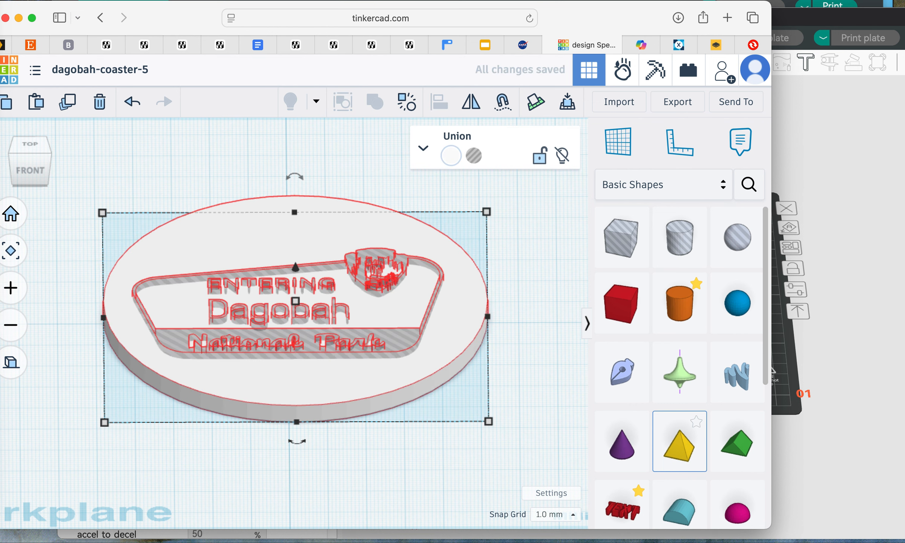
pyautogui.press('Escape')
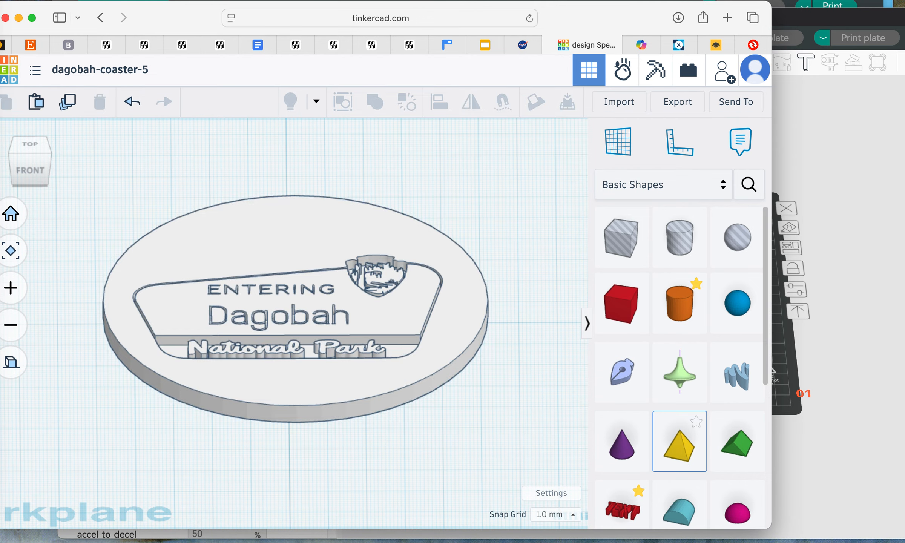
# Step: Use Toggle shape visibility to show the hidden brown sign inside the coaster again
pyautogui.click(296, 309)
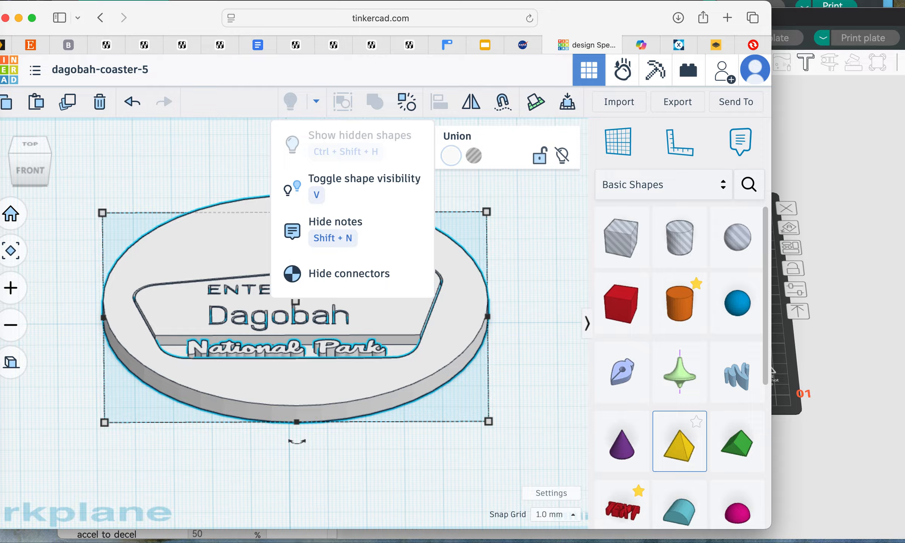
pyautogui.press('Escape')
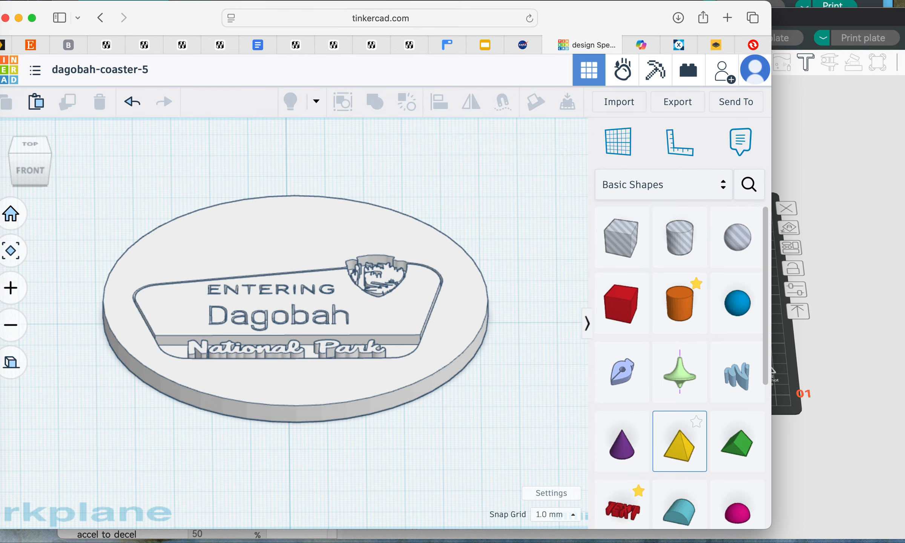
pyautogui.click(295, 309)
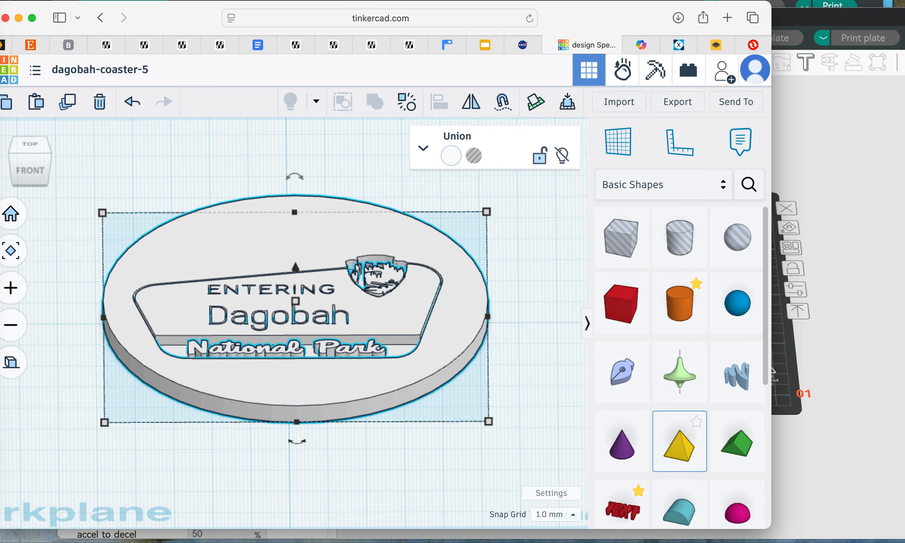
pyautogui.click(316, 101)
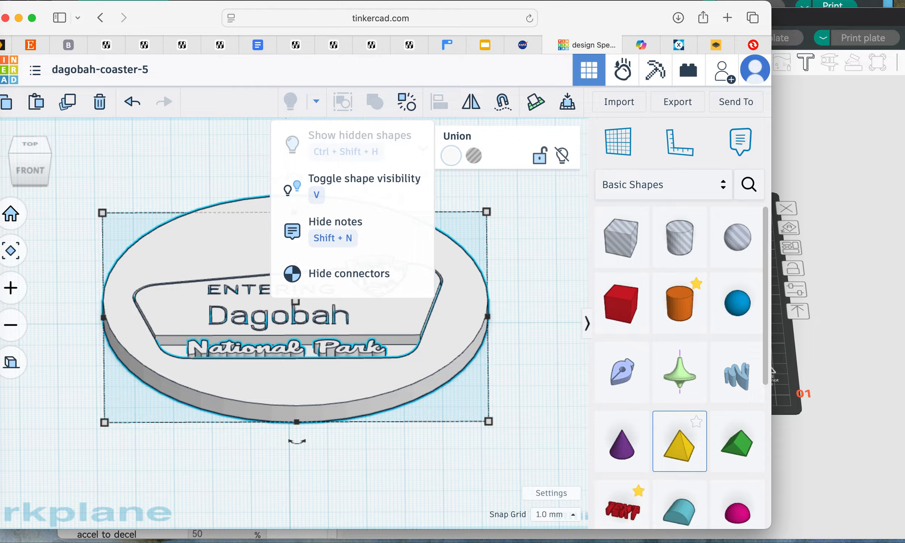
pyautogui.click(352, 187)
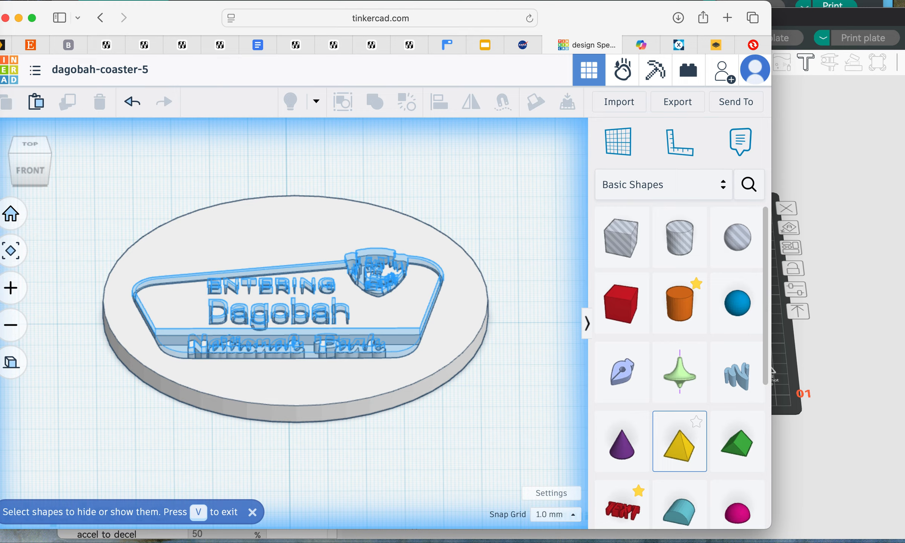
pyautogui.scroll(3, 291, 321)
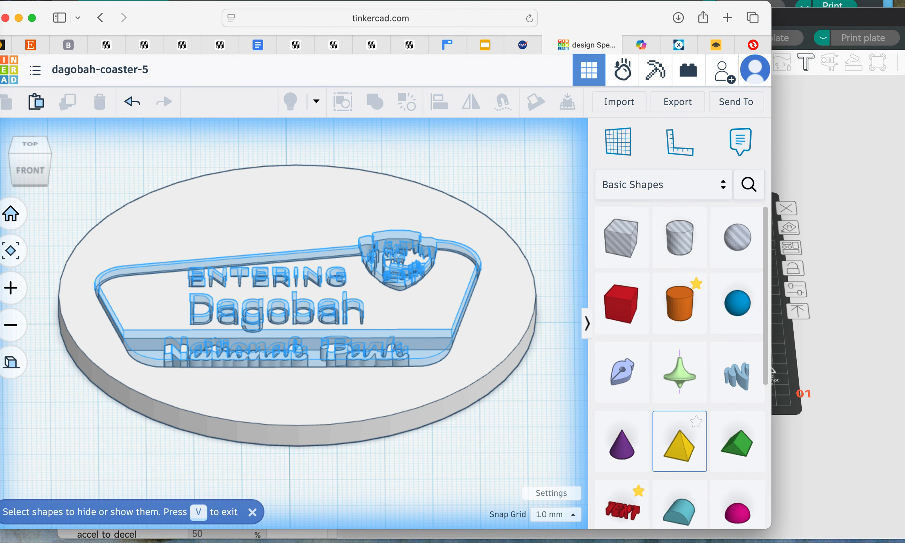
pyautogui.click(291, 333)
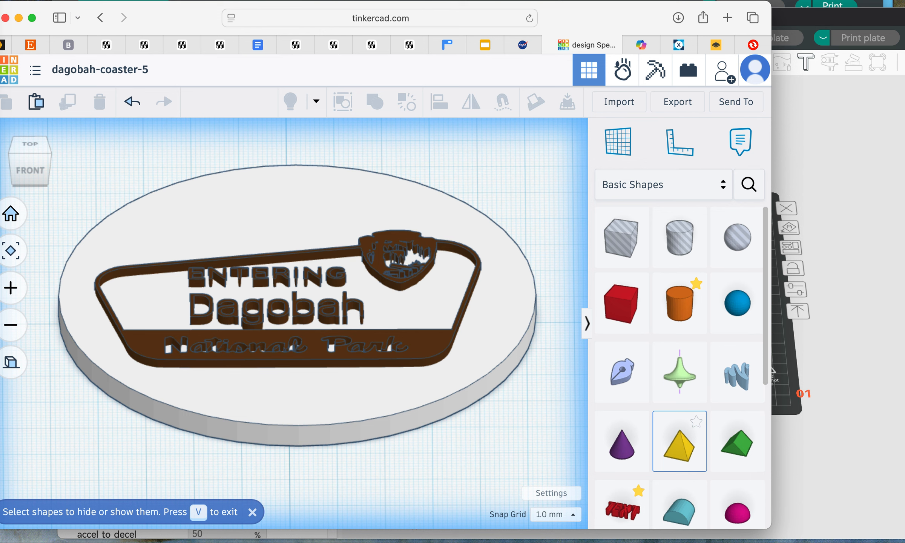
pyautogui.press('v')
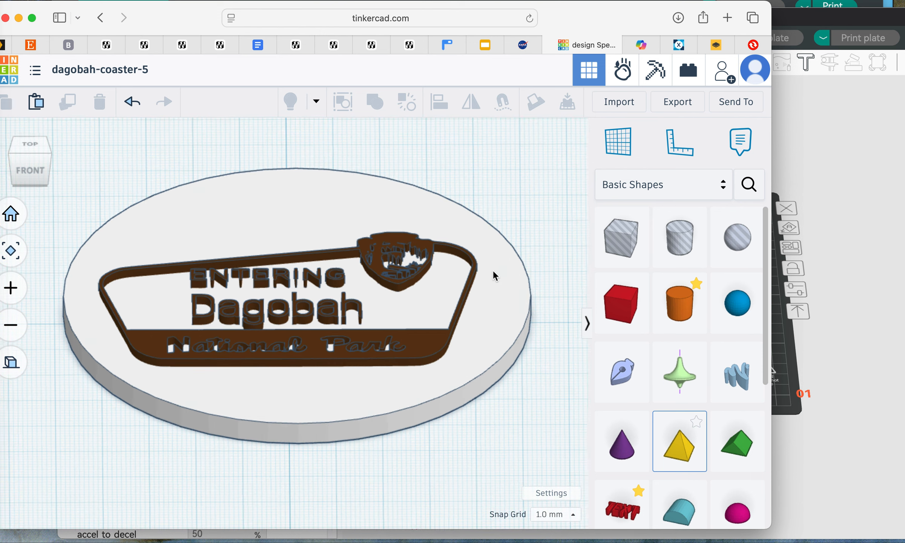
# Step: Select the brown sign inlay on the coaster and unlock it for editing
pyautogui.scroll(-5, 398, 344)
pyautogui.scroll(5, 315, 337)
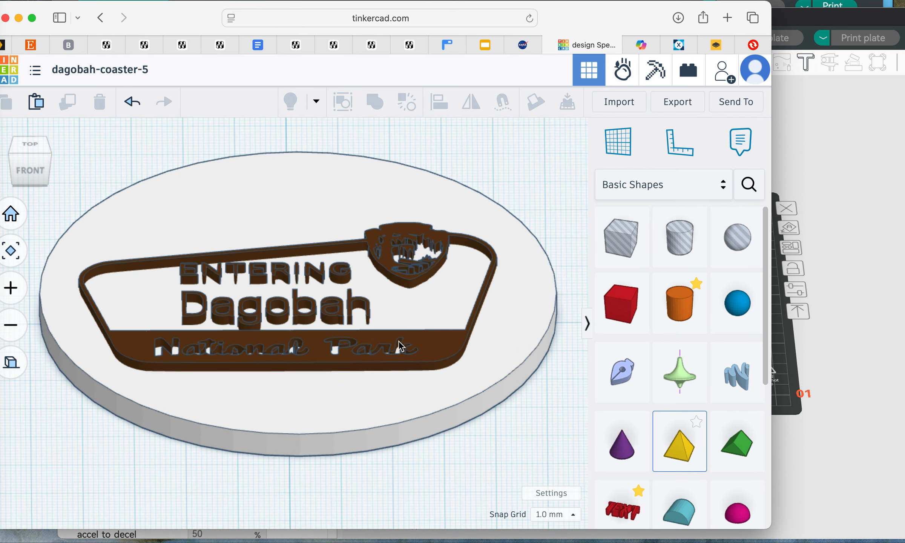
pyautogui.click(423, 342)
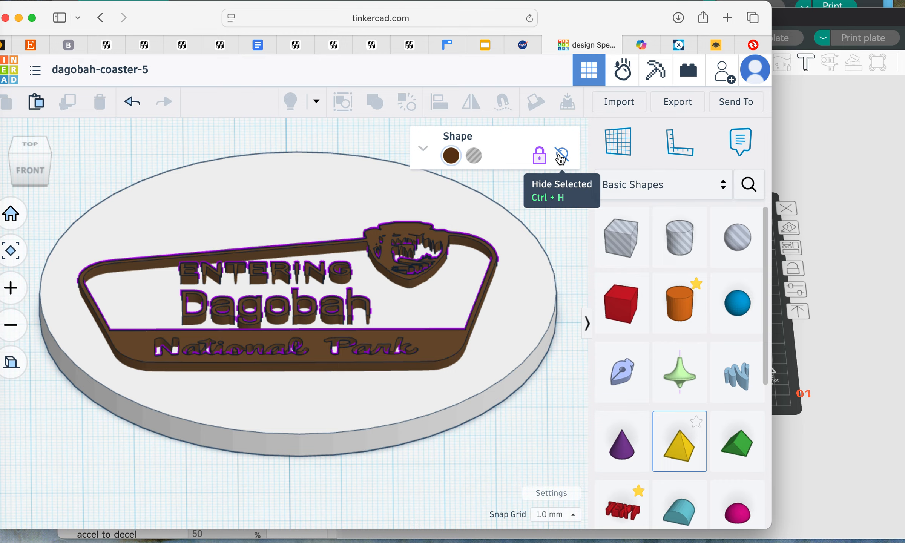
pyautogui.click(545, 161)
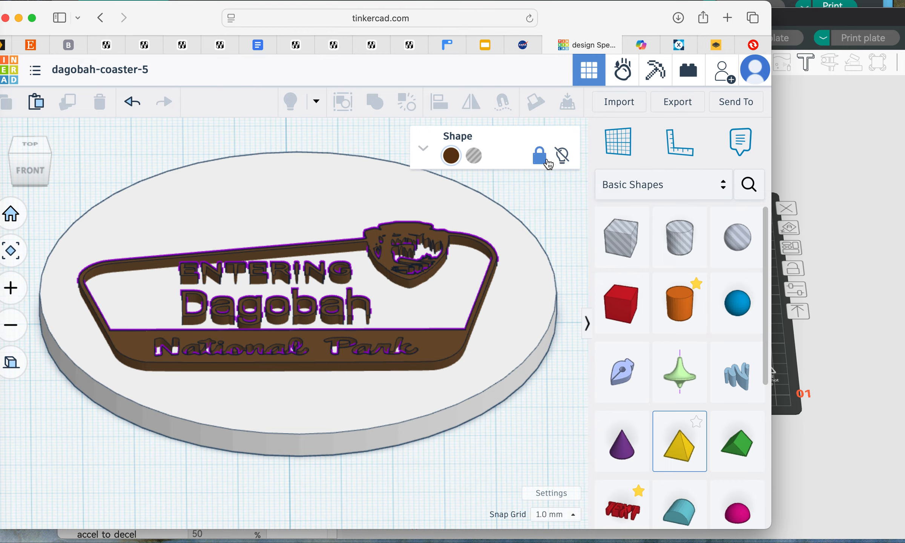
pyautogui.click(545, 161)
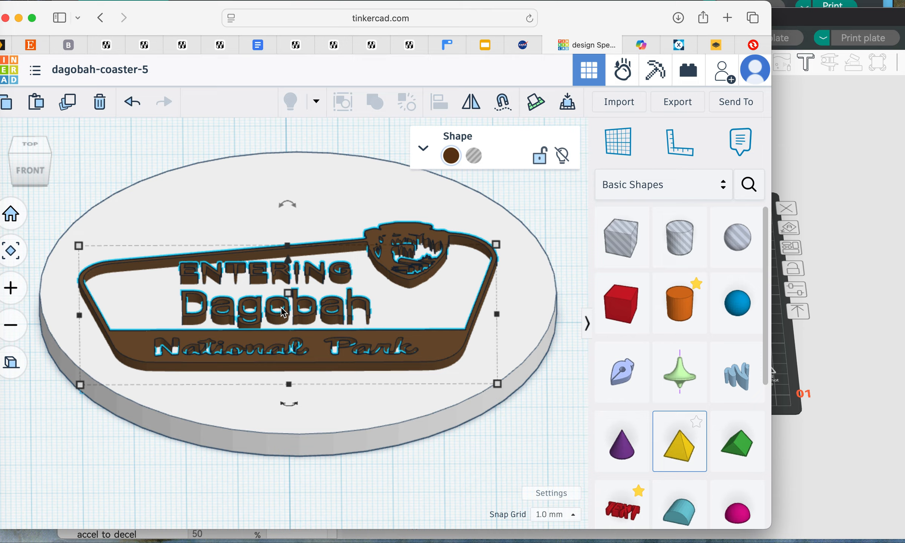
# Step: Set the height of the brown sign inlay to 3 mm so it fits the coaster's recess, and clear the selection
pyautogui.moveTo(287, 293)
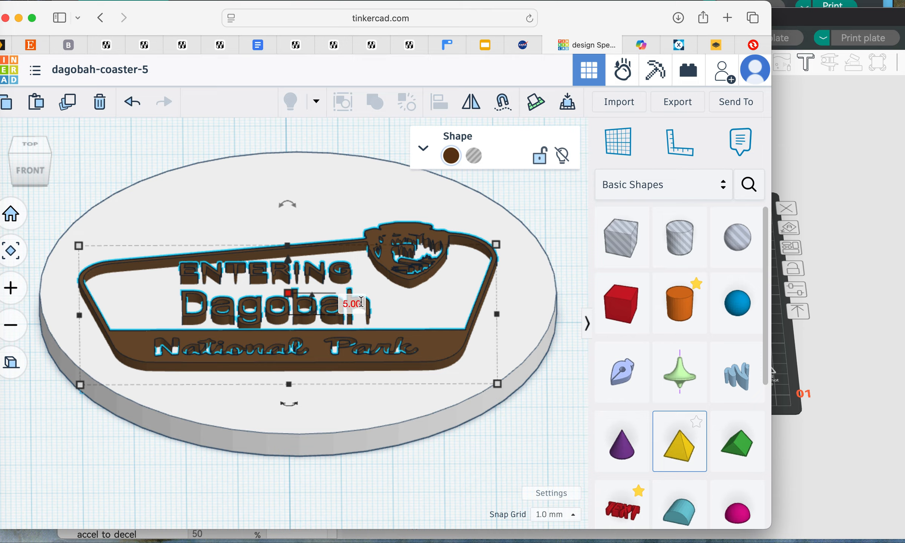
pyautogui.click(353, 304)
pyautogui.write('3')
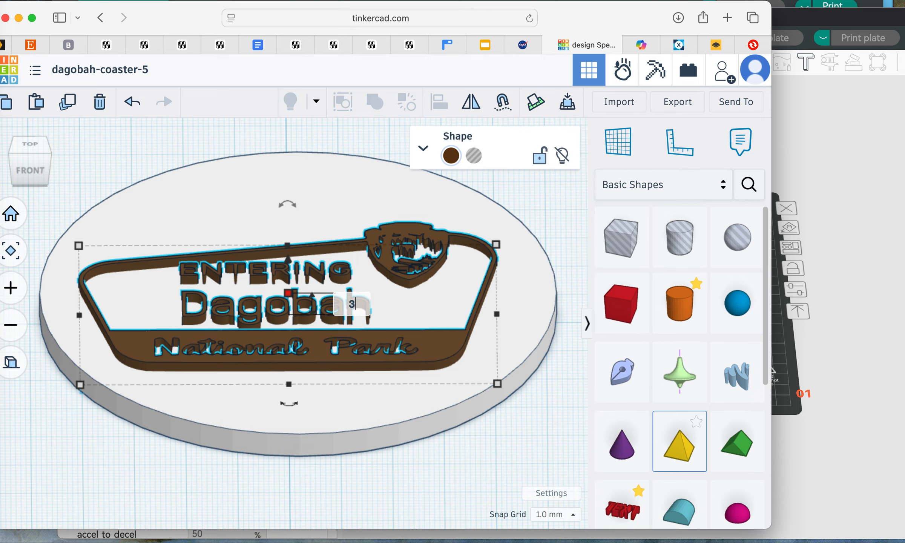
pyautogui.press('Return')
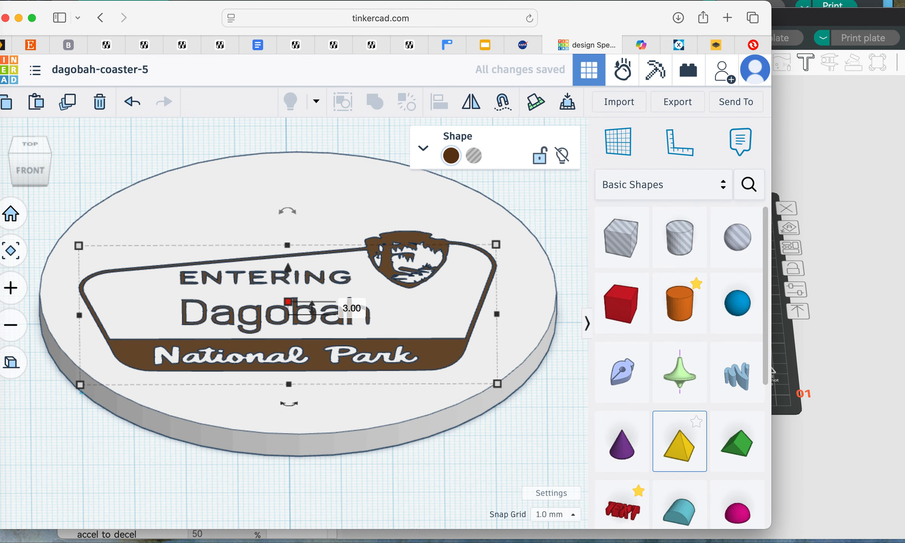
pyautogui.click(490, 464)
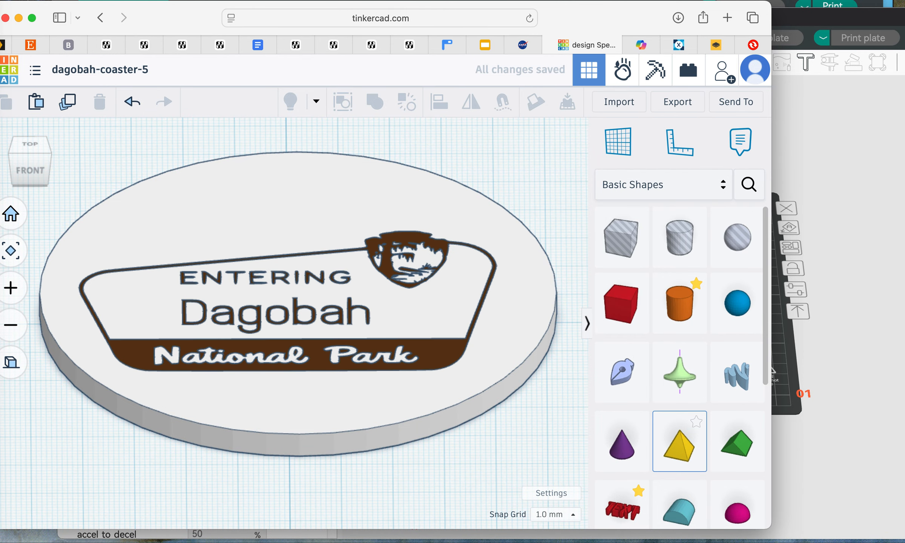
# Step: Flip the coaster and its sign inlay together by rotating them 180 degrees, check the sign on the underside, and clear the selection
pyautogui.moveTo(490, 463)
pyautogui.mouseDown(button='right')
pyautogui.moveTo(492, 527)
pyautogui.moveTo(482, 471)
pyautogui.moveTo(495, 463)
pyautogui.mouseUp(button='right')
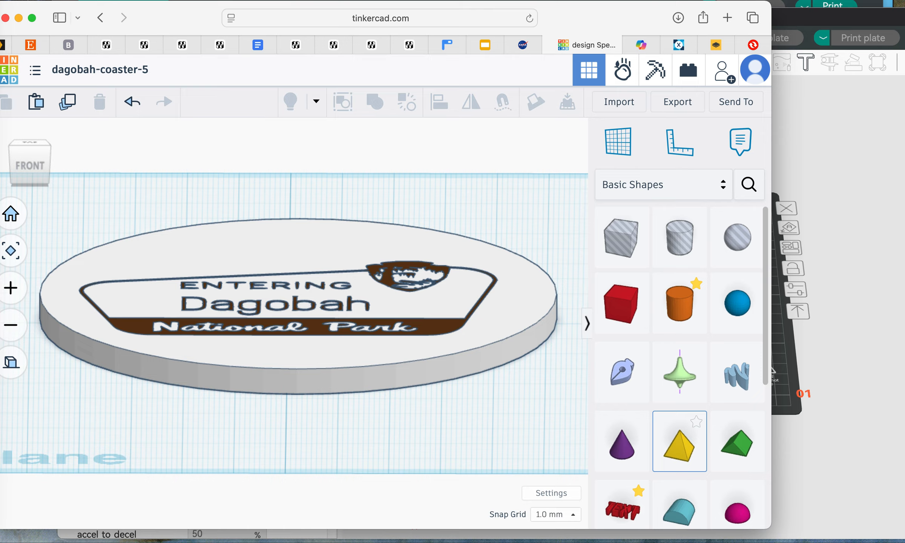
pyautogui.press('super+a')
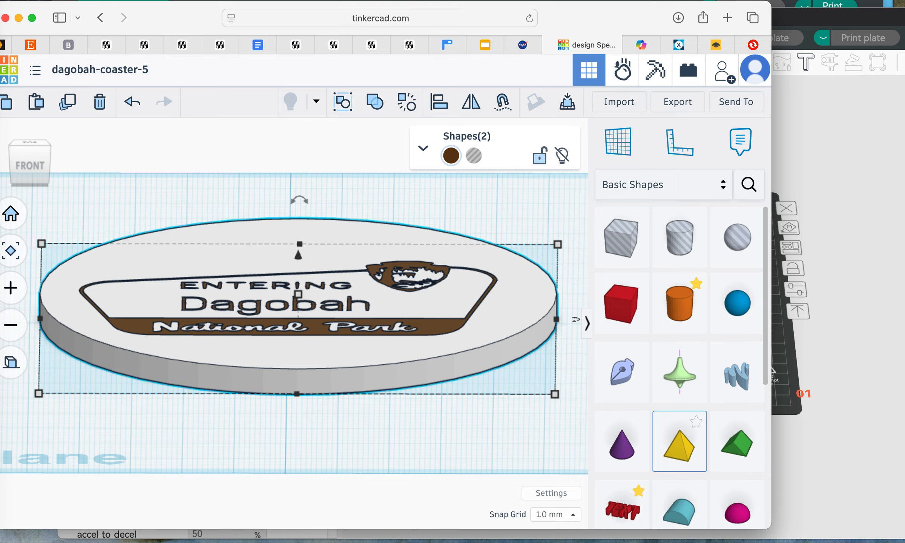
pyautogui.moveTo(299, 200); pyautogui.dragTo(299, 200)
pyautogui.click(299, 139)
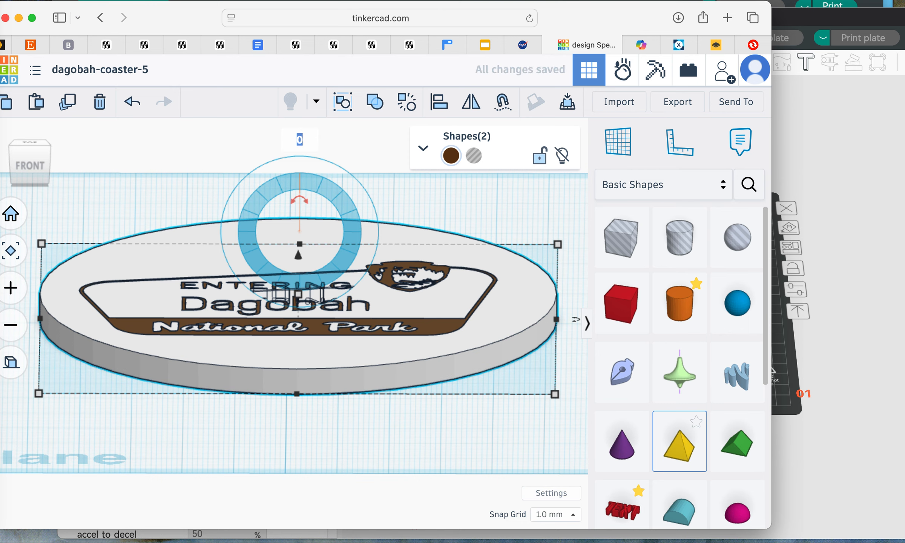
pyautogui.write('180')
pyautogui.press('Return')
pyautogui.moveTo(301, 426); pyautogui.dragTo(301, 492, button='right')
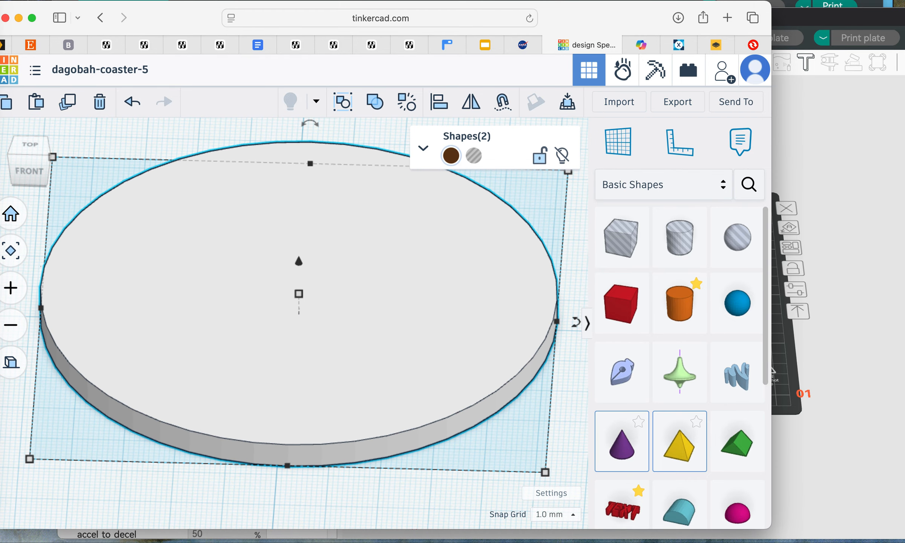
pyautogui.moveTo(339, 426); pyautogui.dragTo(337, 274, button='right')
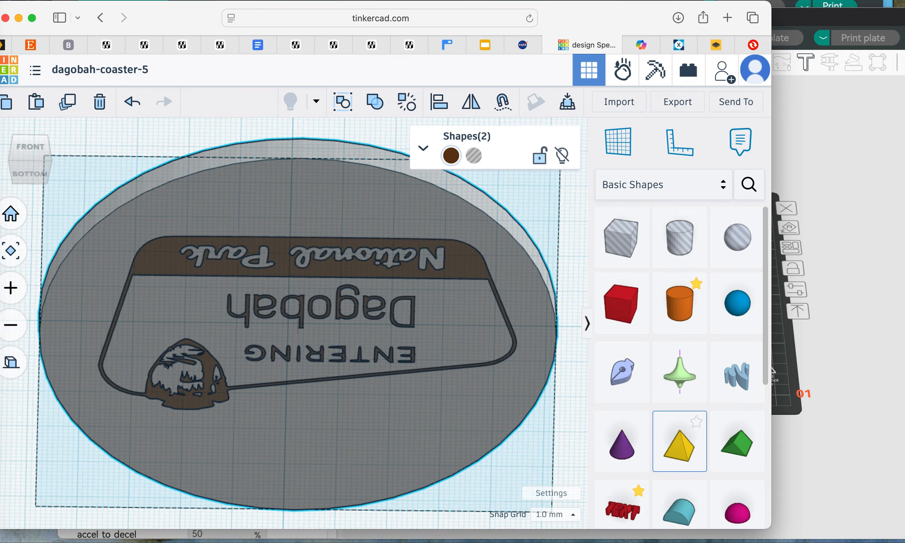
pyautogui.click(565, 392)
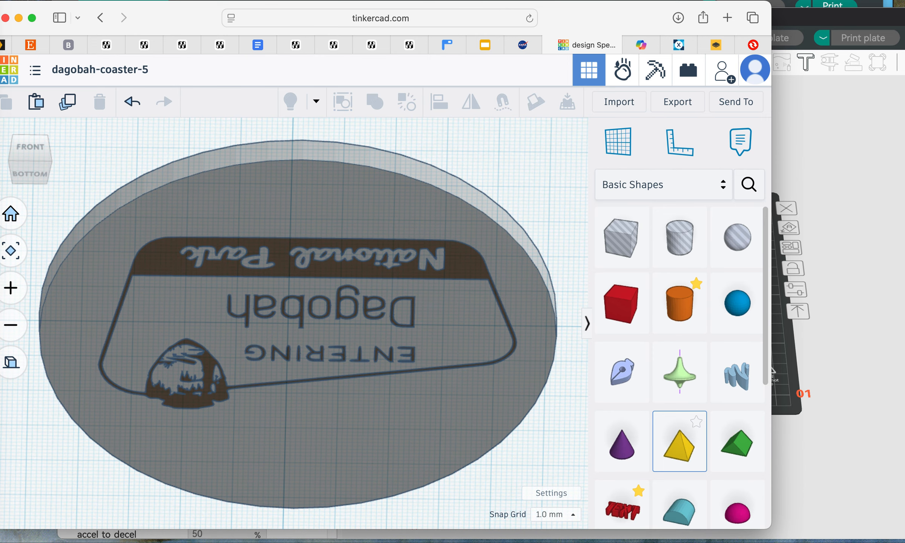
# Step: Export only the brown sign inlay as an STL file
pyautogui.click(465, 262)
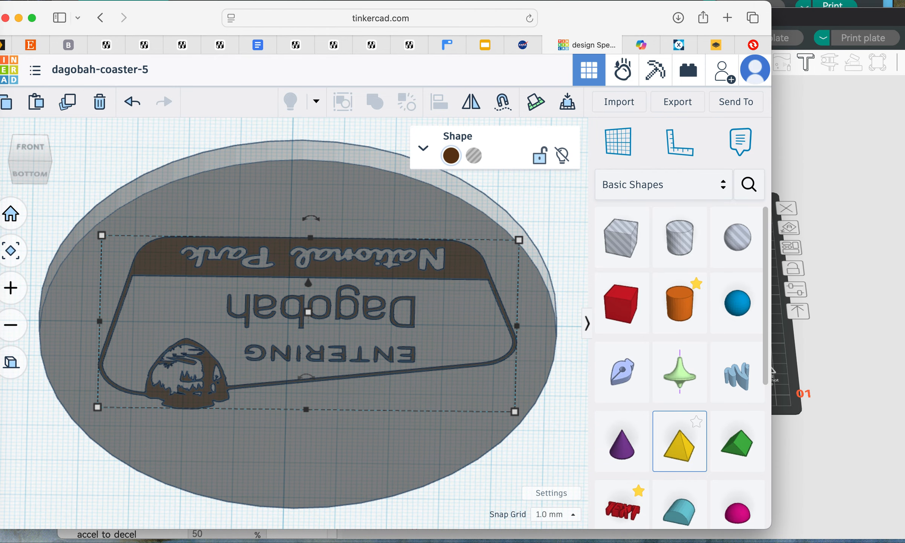
pyautogui.click(677, 102)
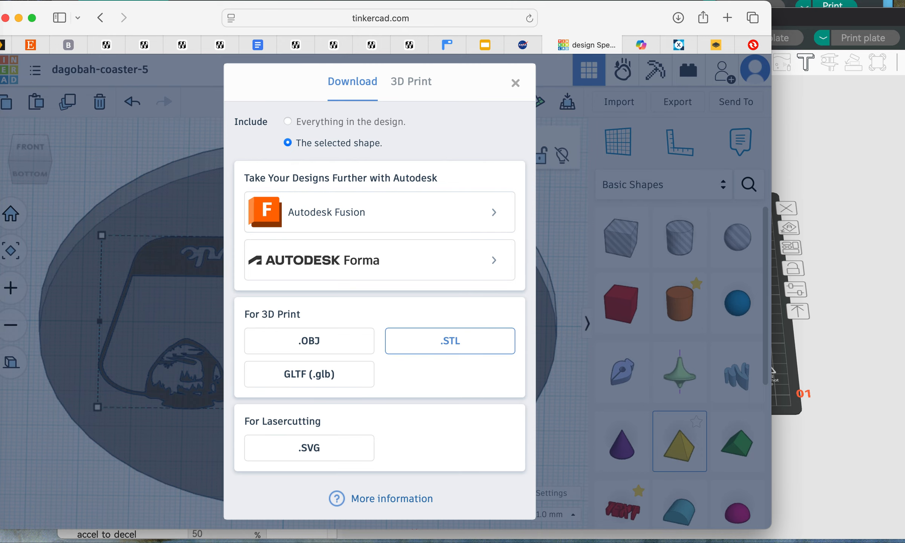
pyautogui.click(449, 340)
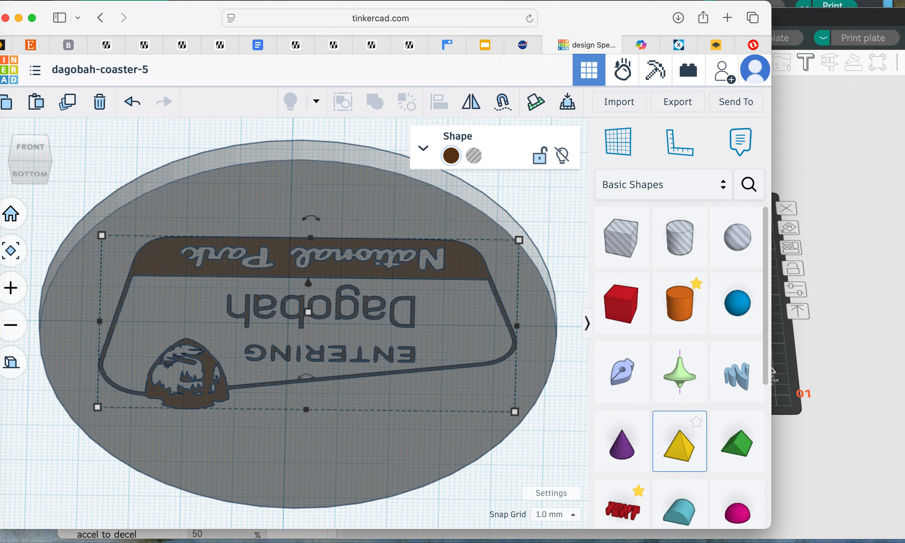
# Step: Export only the white coaster body as a separate STL file
pyautogui.click(301, 448)
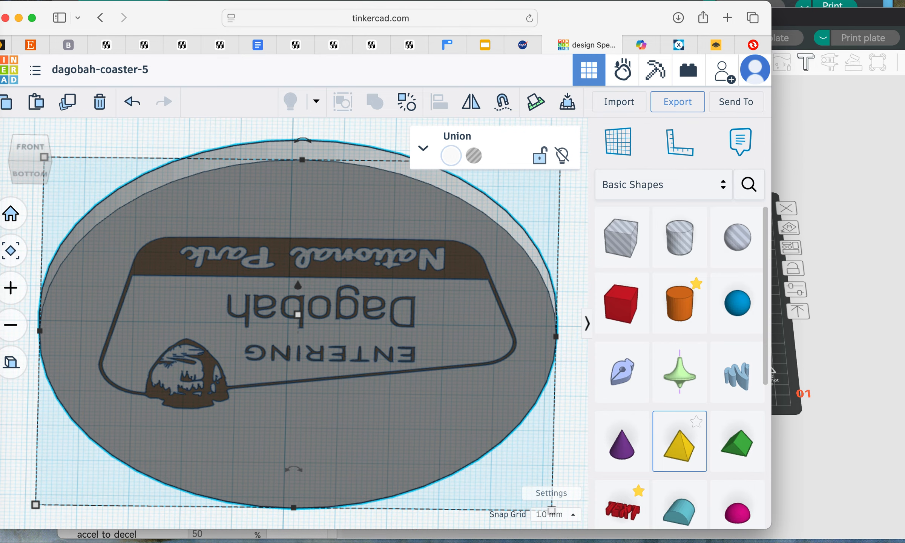
pyautogui.click(677, 101)
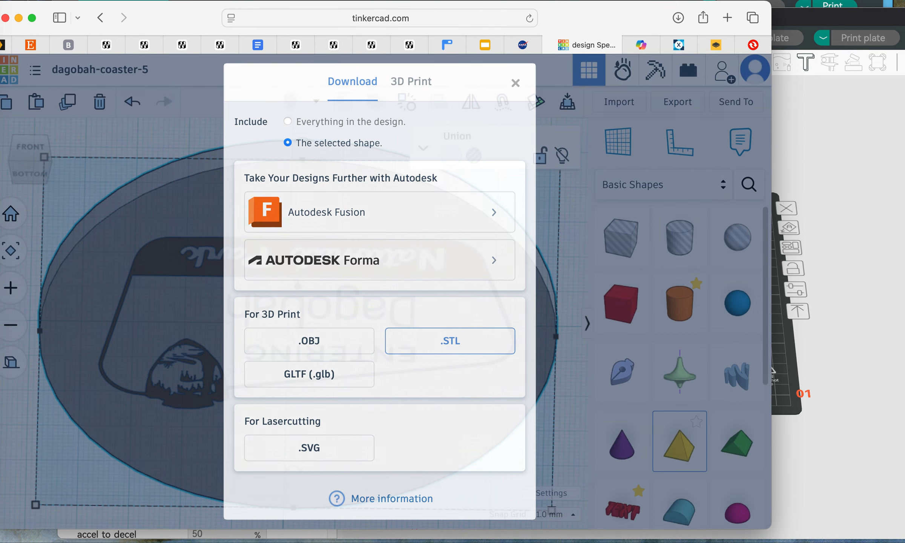
pyautogui.click(450, 340)
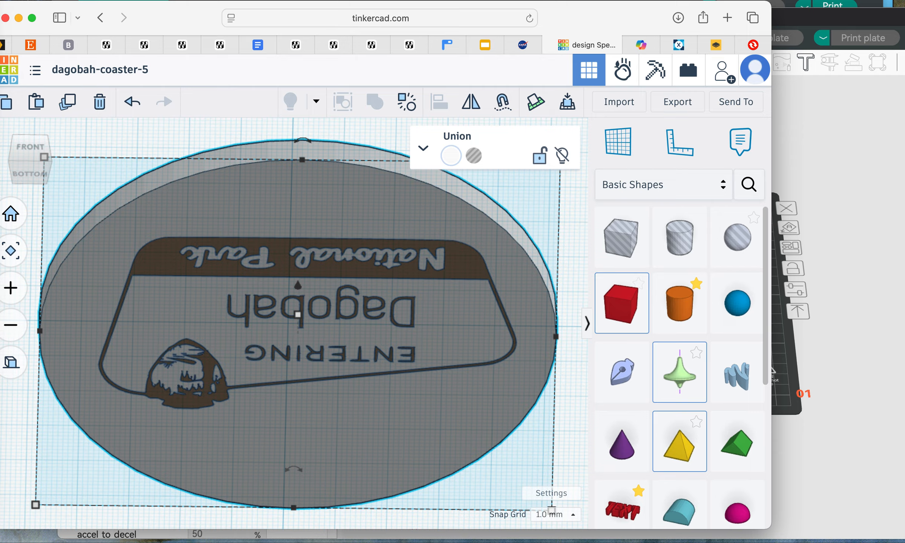
# Step: Switch to the Flashforge slicer and choose the Flashforge AD5X 0.4 nozzle printer
pyautogui.click(819, 200)
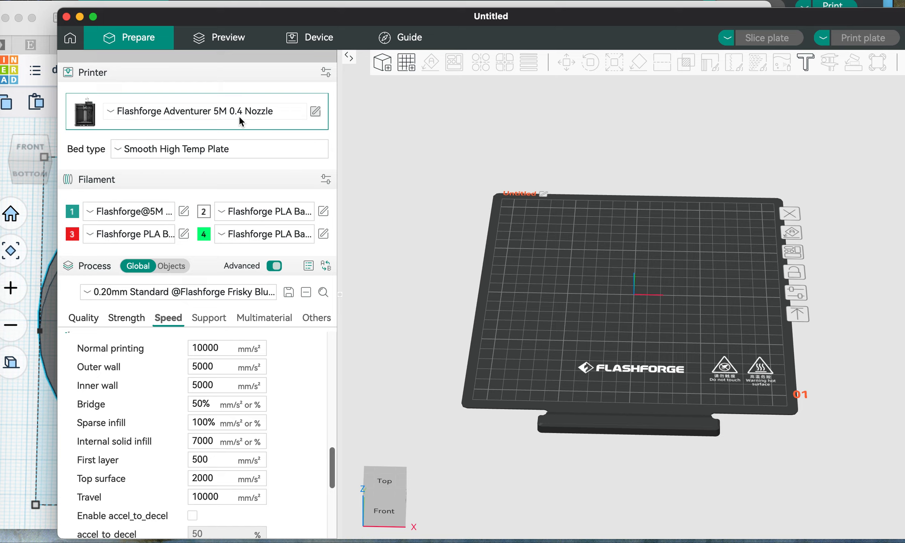
pyautogui.click(223, 113)
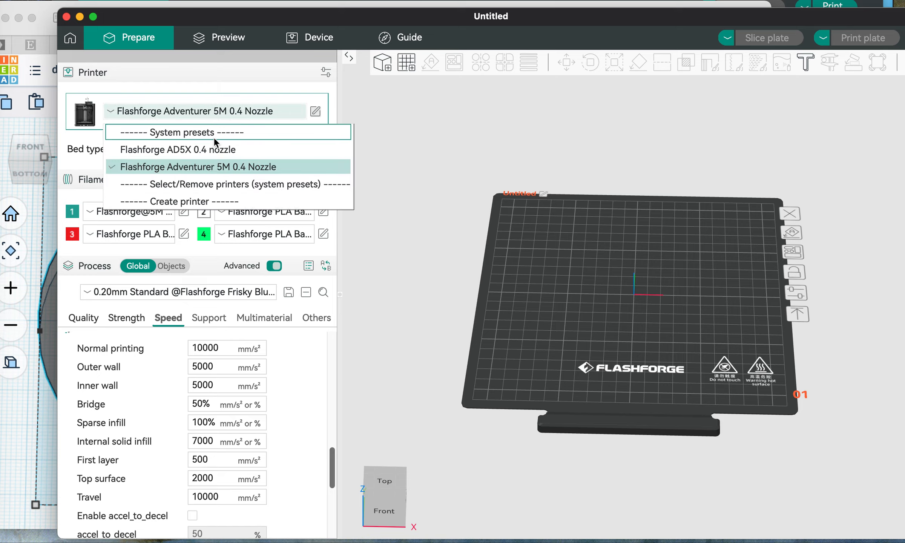
pyautogui.click(208, 150)
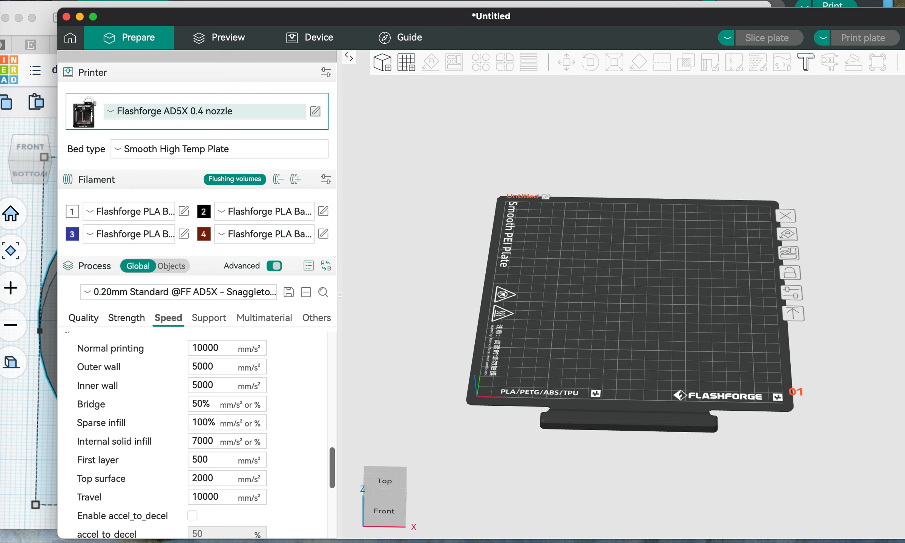
pyautogui.click(72, 0)
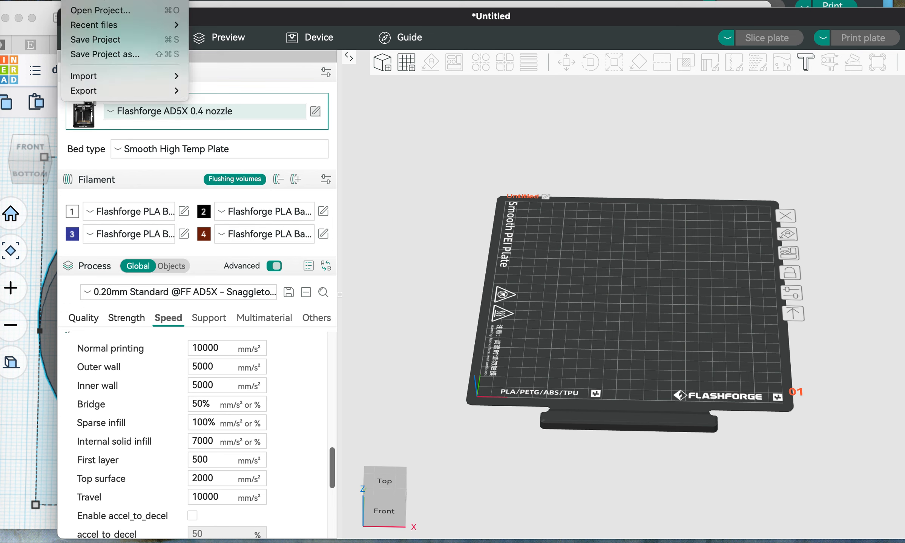
pyautogui.click(110, 14)
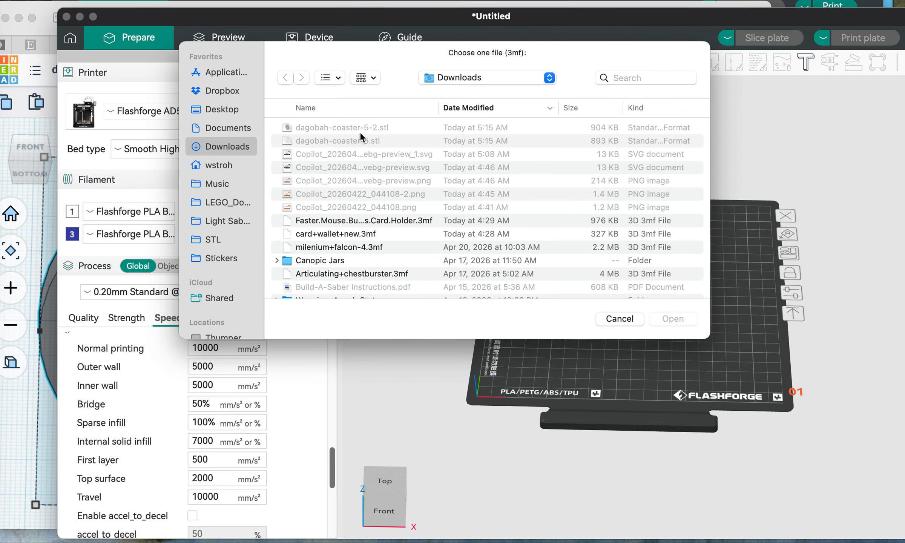
pyautogui.click(619, 319)
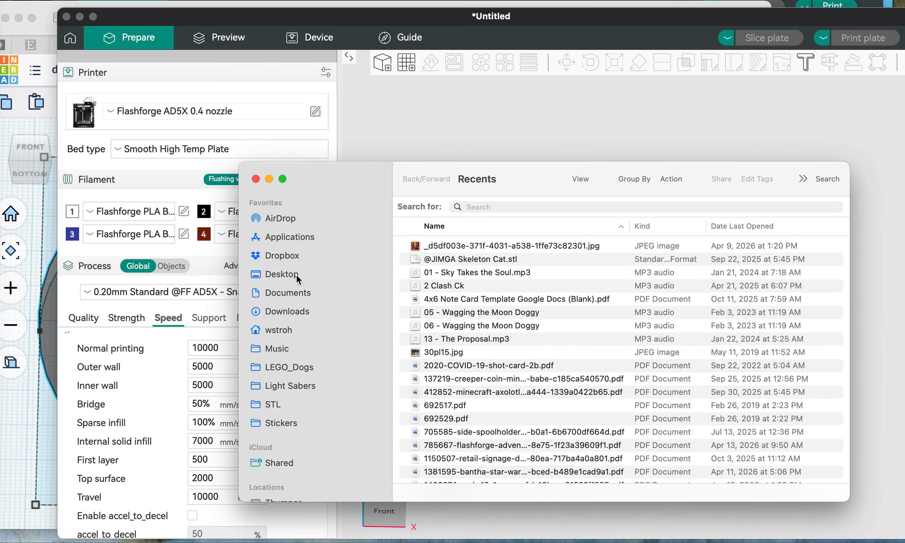
# Step: Load dagobah-coaster-5.stl and dagobah-coaster-5-2.stl from the Downloads folder onto the plate as a single object with multiple parts
pyautogui.click(299, 309)
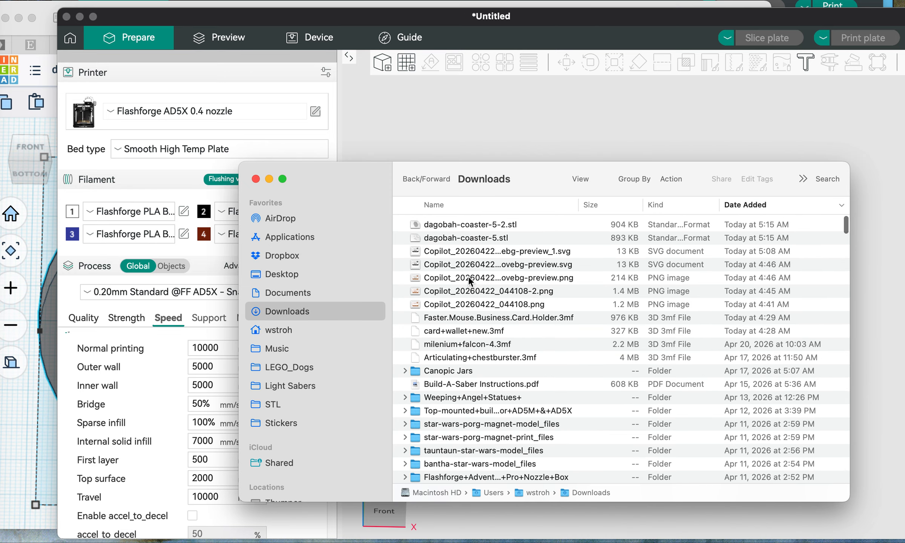
pyautogui.click(459, 238)
pyautogui.hotkey('shift', 'Up')
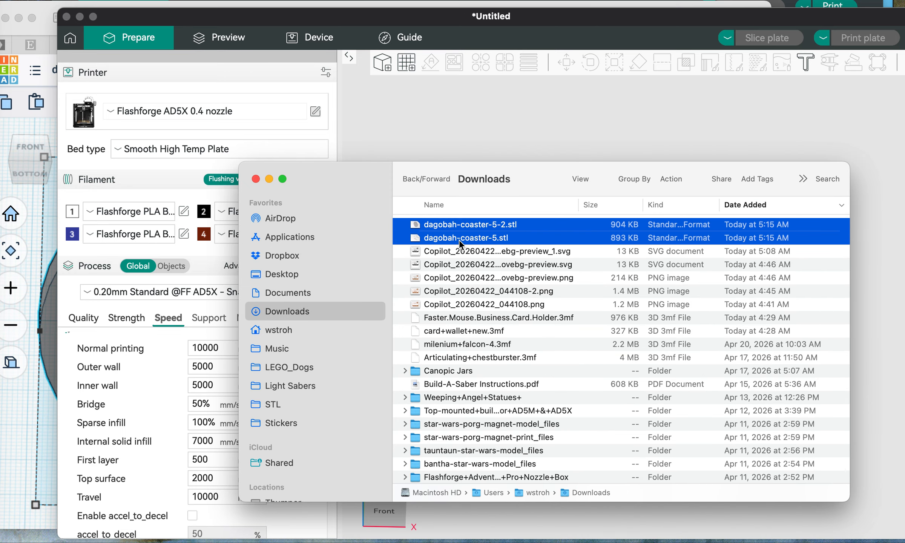
pyautogui.moveTo(486, 230); pyautogui.dragTo(520, 138)
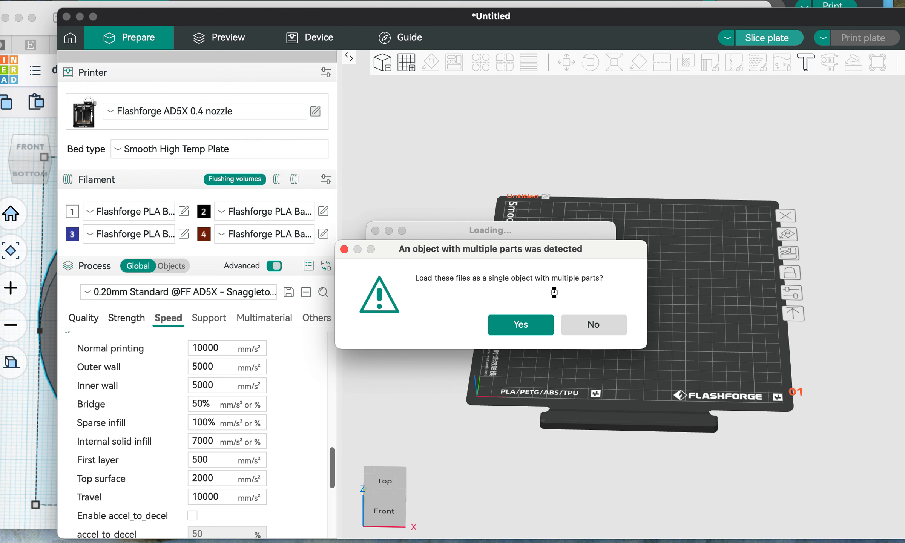
pyautogui.click(537, 327)
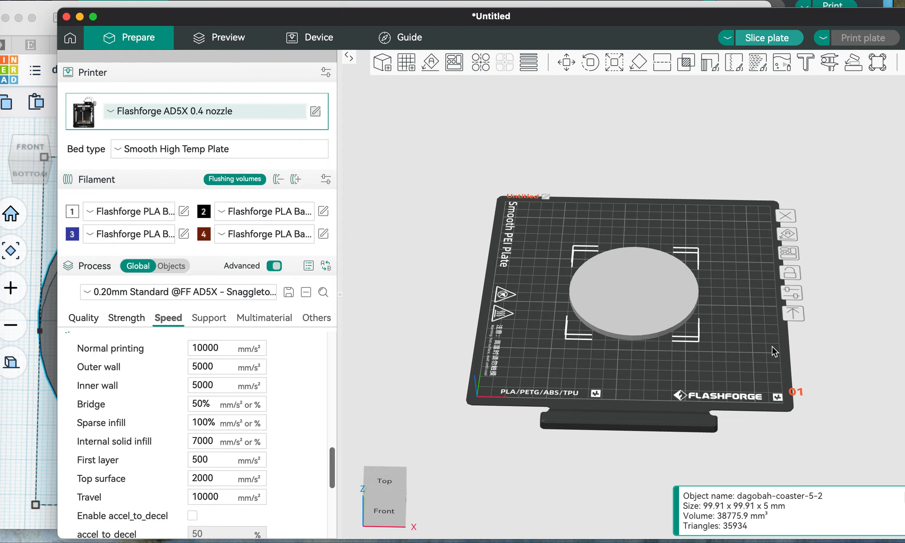
# Step: Show the per-object process settings and expand dagobah-coaster-5-2 to list its individual parts
pyautogui.moveTo(764, 357); pyautogui.dragTo(725, 343, button='right')
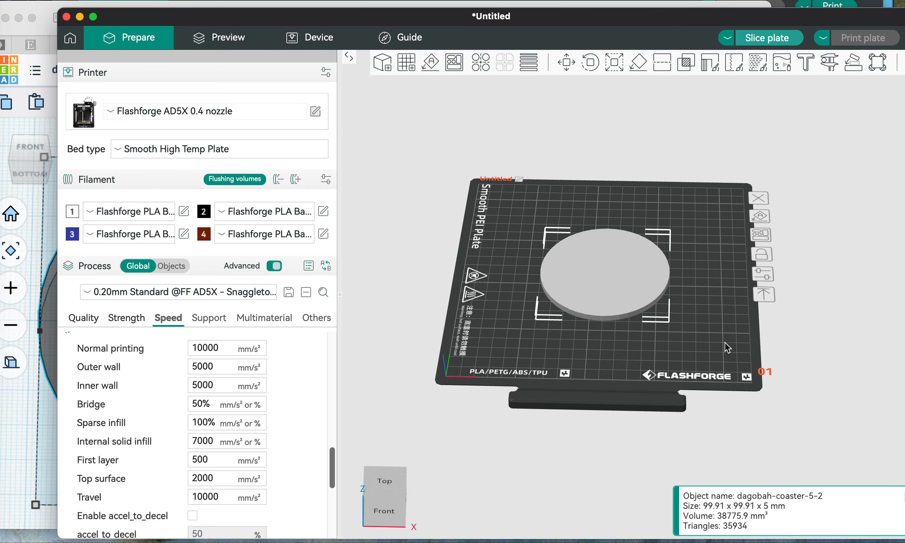
pyautogui.moveTo(726, 343)
pyautogui.mouseDown()
pyautogui.moveTo(726, 265)
pyautogui.moveTo(709, 344)
pyautogui.moveTo(713, 336)
pyautogui.mouseUp()
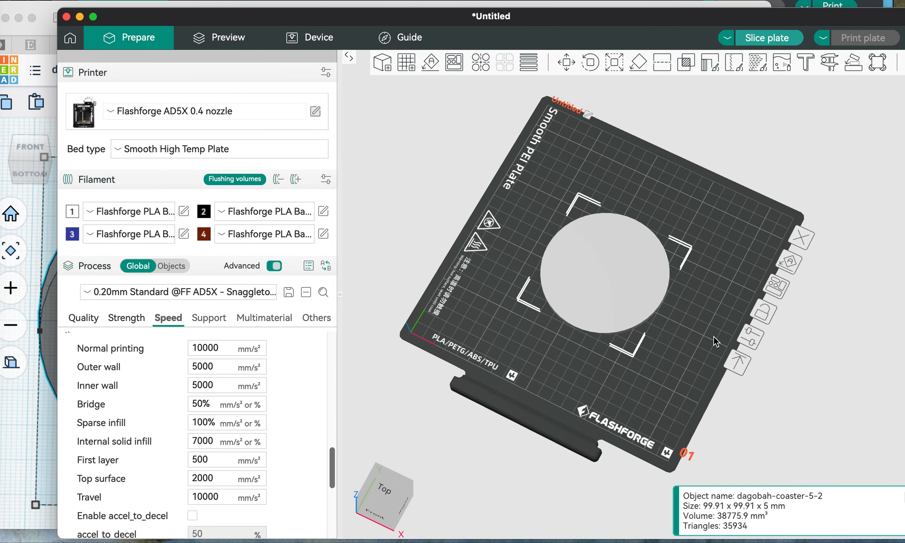
pyautogui.click(177, 265)
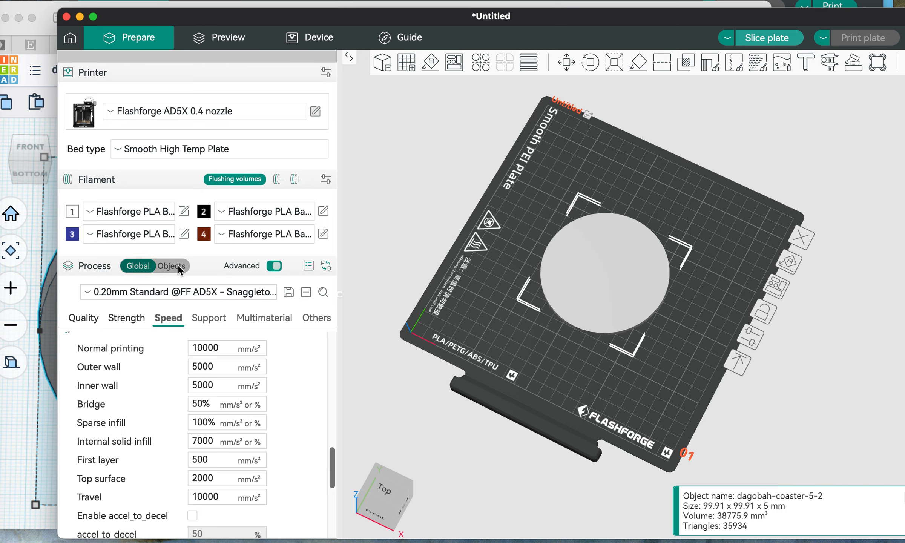
pyautogui.click(181, 265)
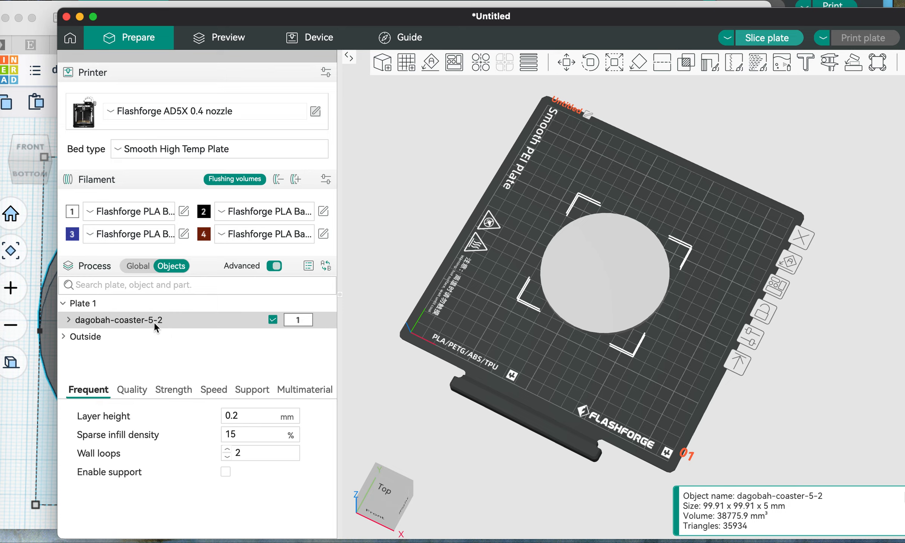
pyautogui.click(71, 318)
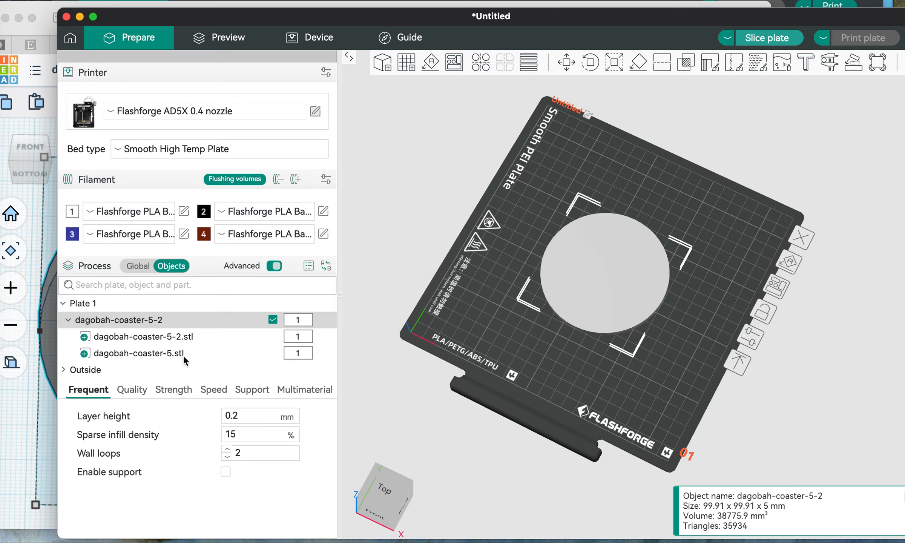
# Step: Assign brown filament 4 to the sign part dagobah-coaster-5.stl and inspect the coaster's underside
pyautogui.click(296, 355)
pyautogui.click(296, 353)
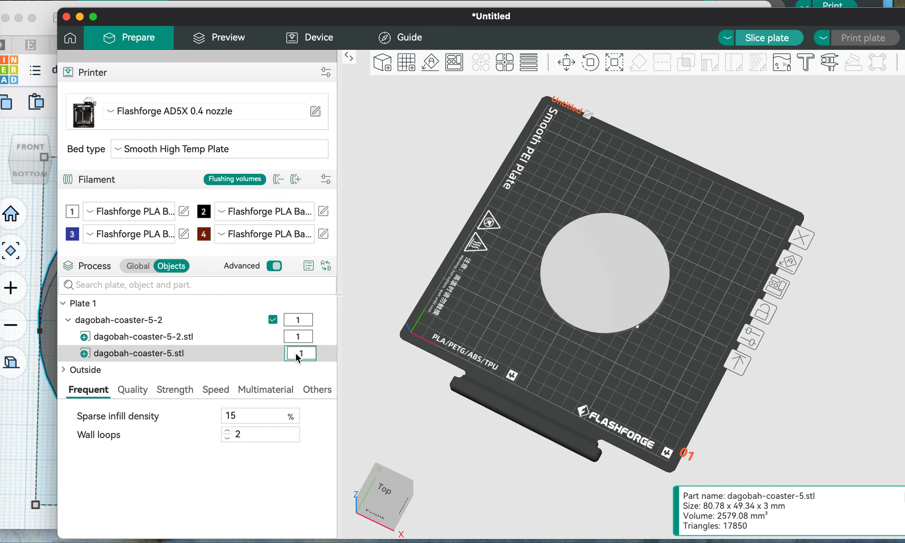
pyautogui.click(297, 354)
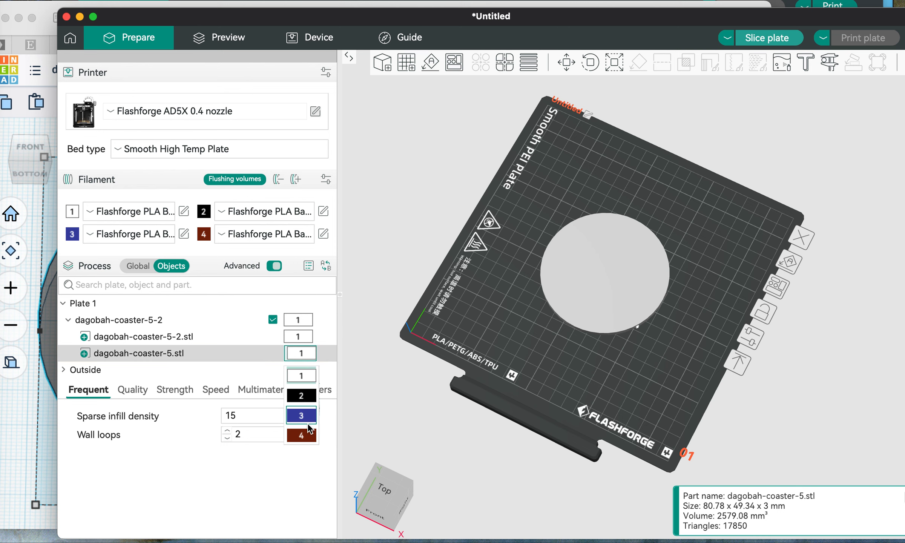
pyautogui.click(308, 438)
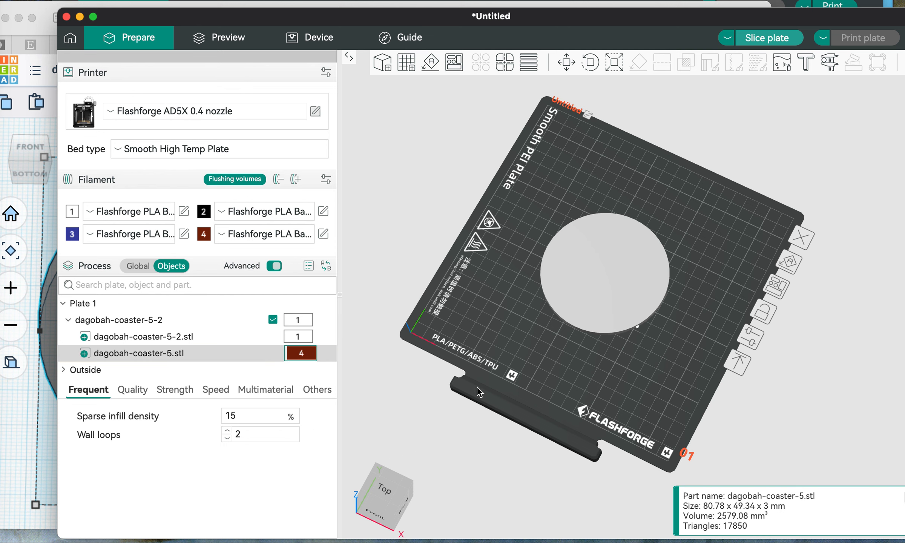
pyautogui.click(629, 402)
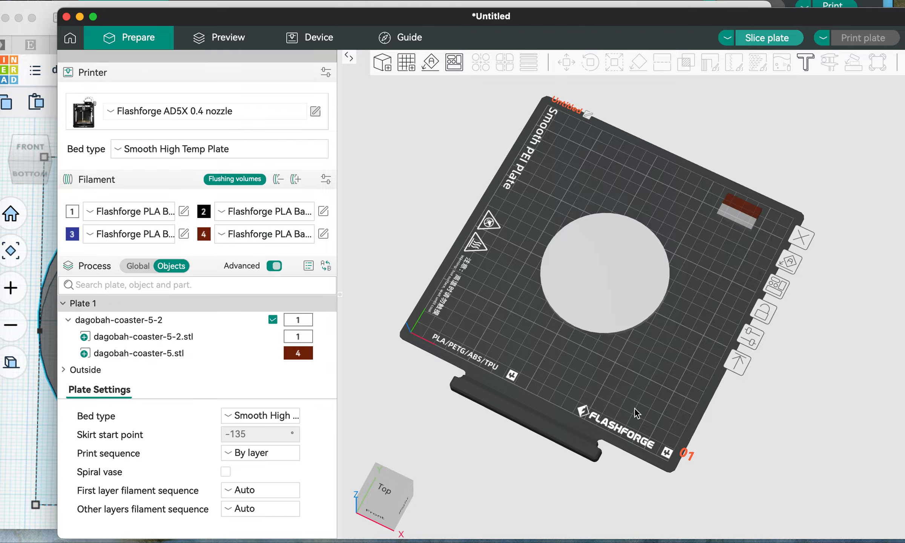
pyautogui.moveTo(633, 408); pyautogui.dragTo(638, 346)
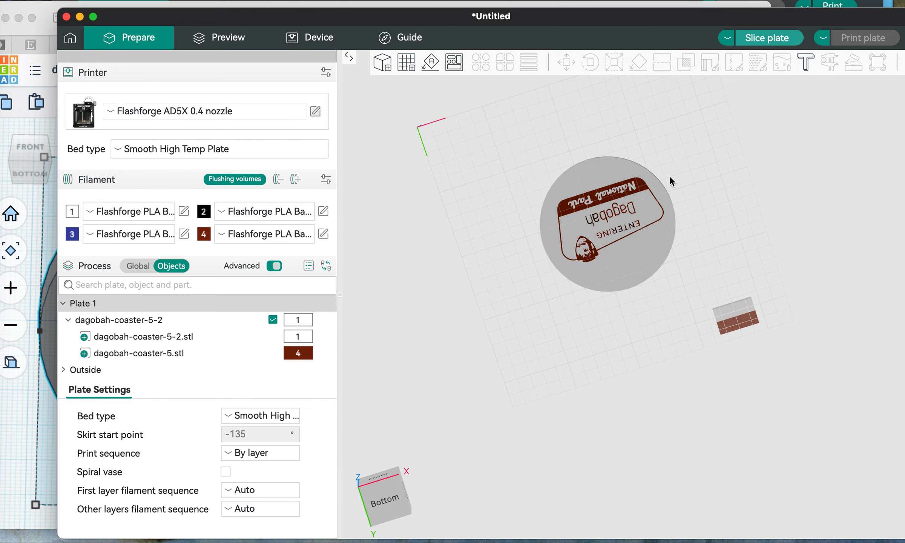
pyautogui.moveTo(666, 144); pyautogui.dragTo(657, 274)
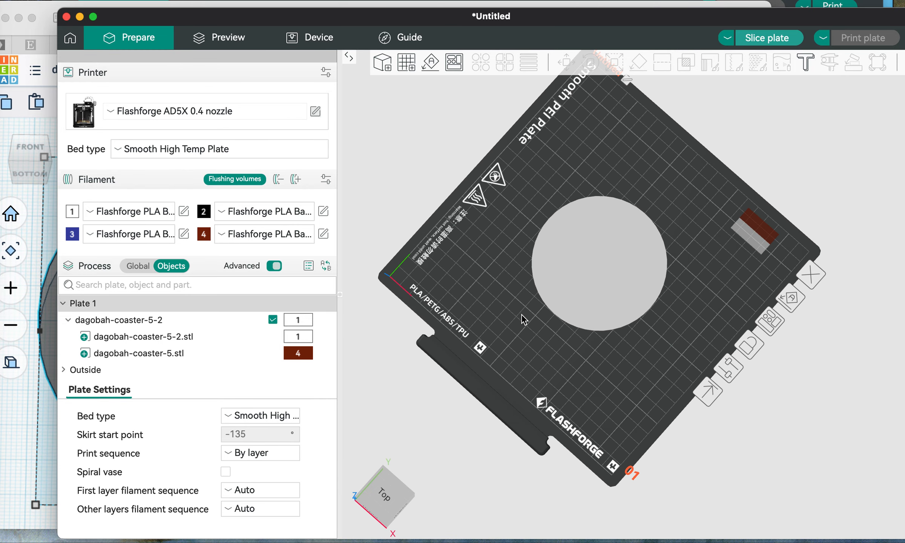